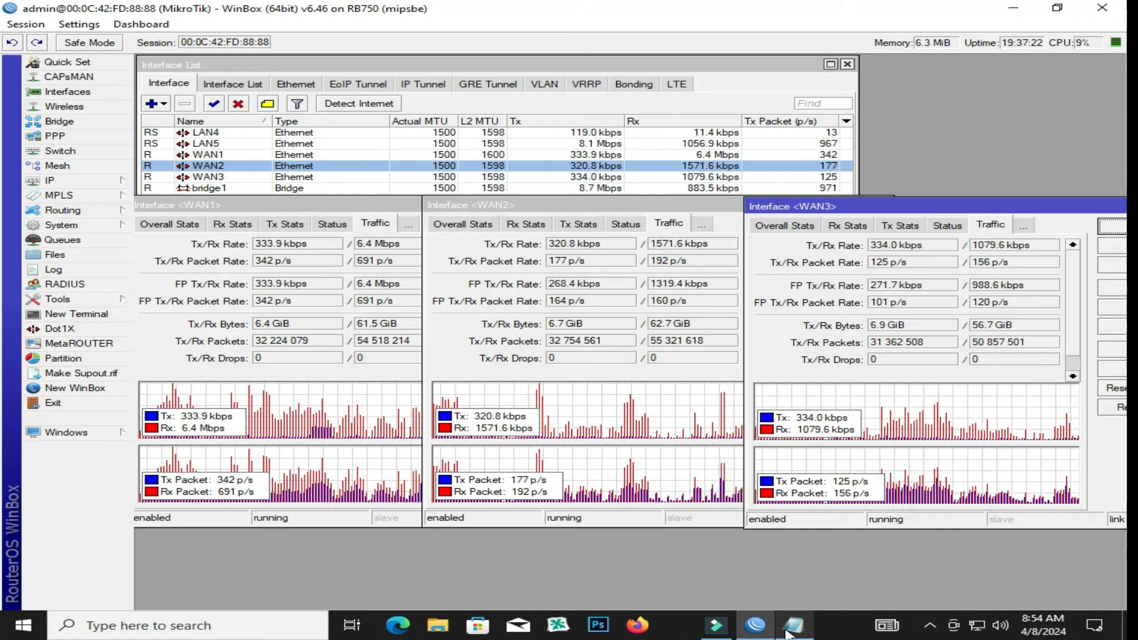
Switch to the 3wanloadbalancing script in Notepad
mouse_move(791, 629)
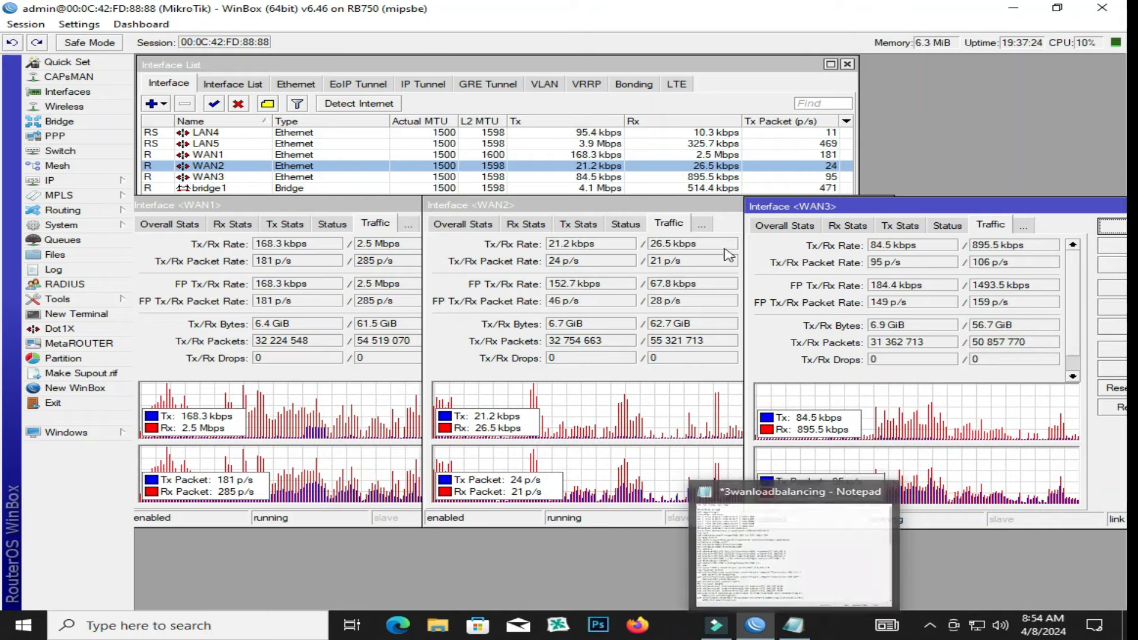
left_click(792, 630)
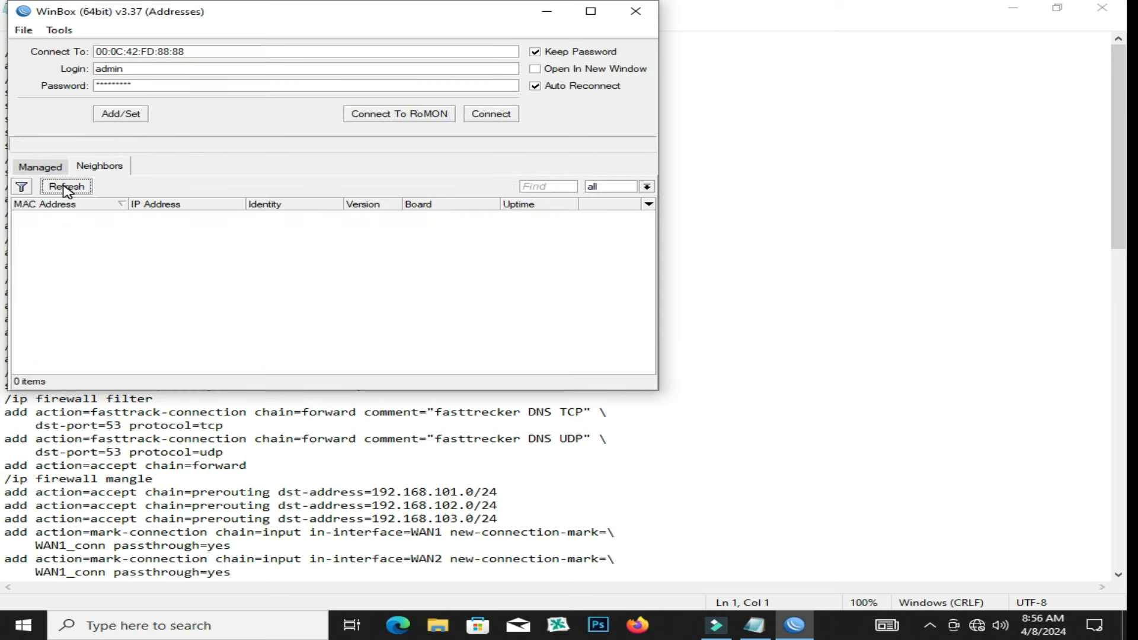
Refresh the WinBox neighbor list, select the RB450G router and try to connect as admin with the saved password
left_click(67, 187)
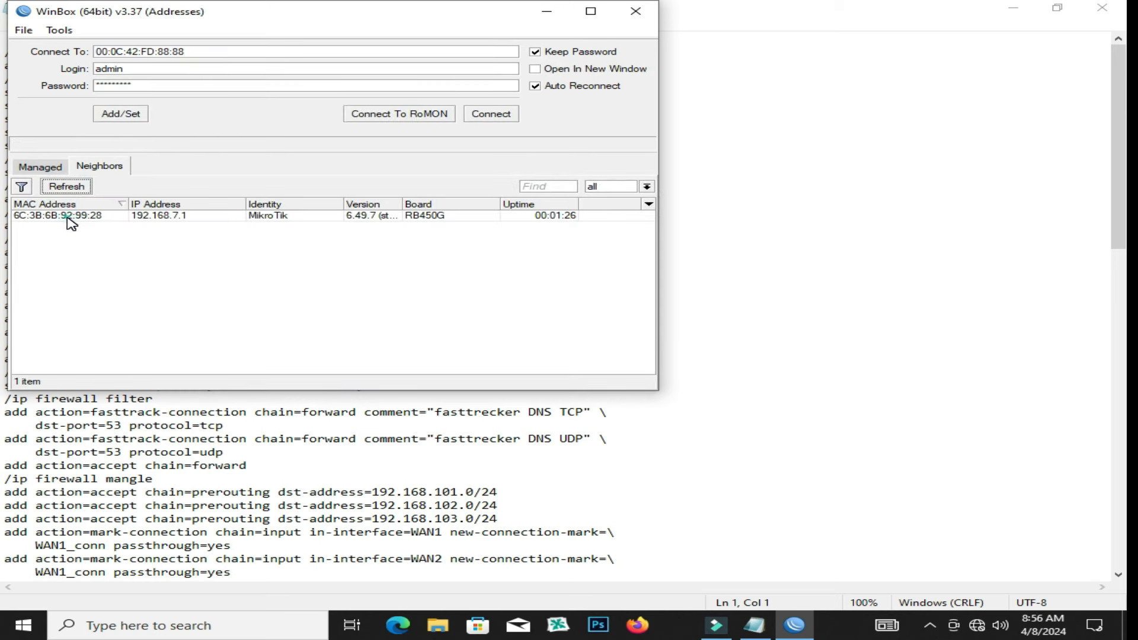
left_click(67, 217)
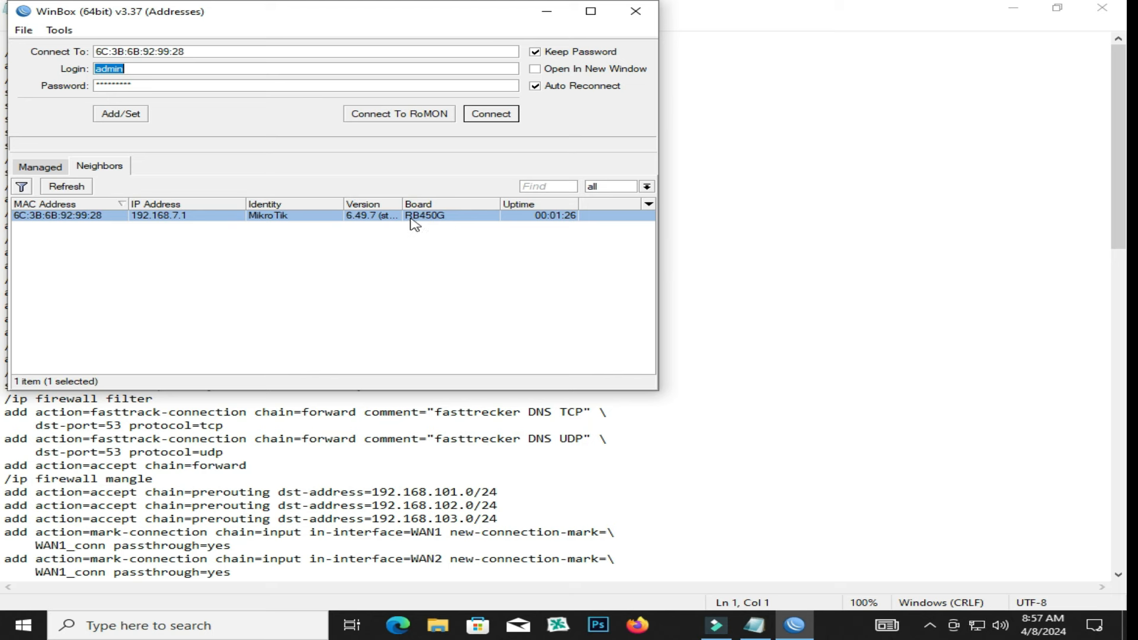
left_click(490, 114)
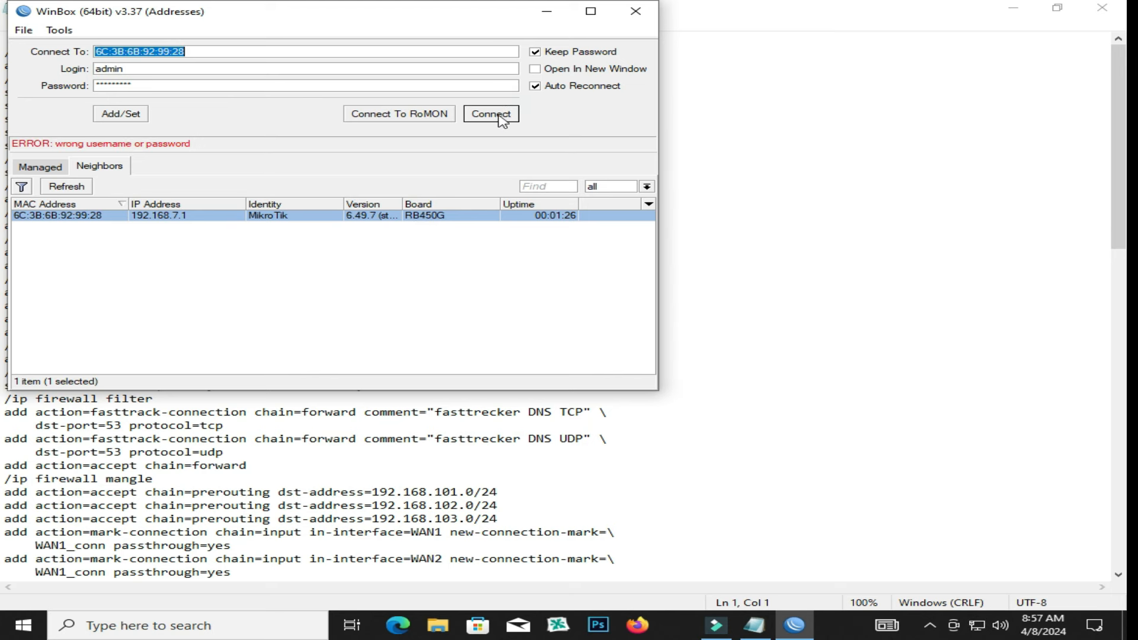
Try connecting to the RB450G with an empty password, and log in with the account password
double_click(146, 88)
key("BackSpace")
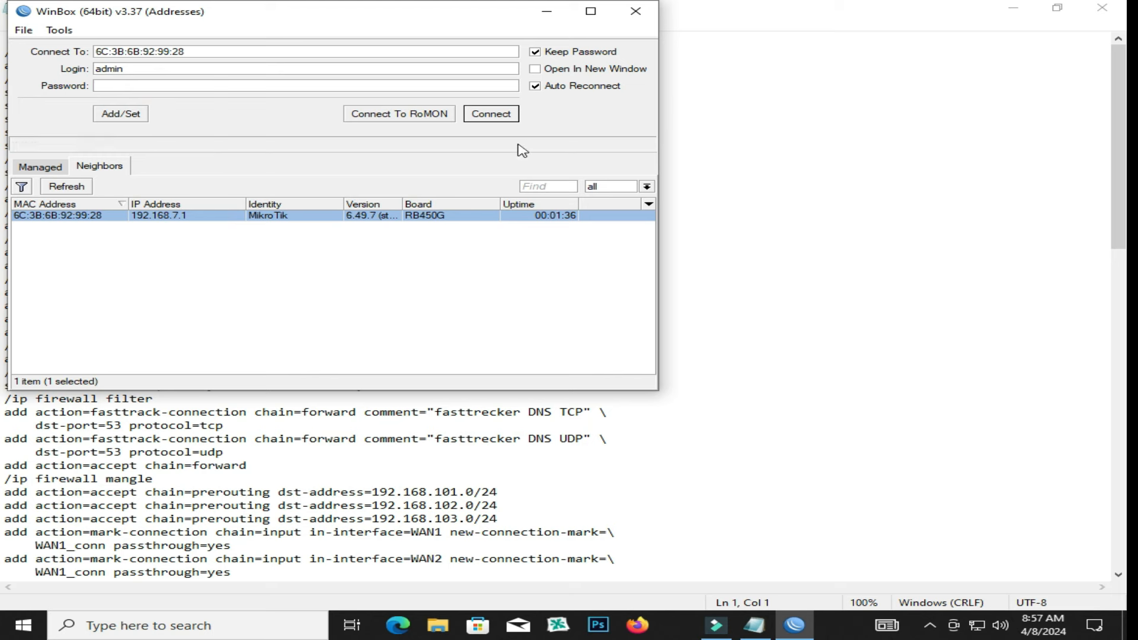
left_click(504, 117)
left_click(157, 87)
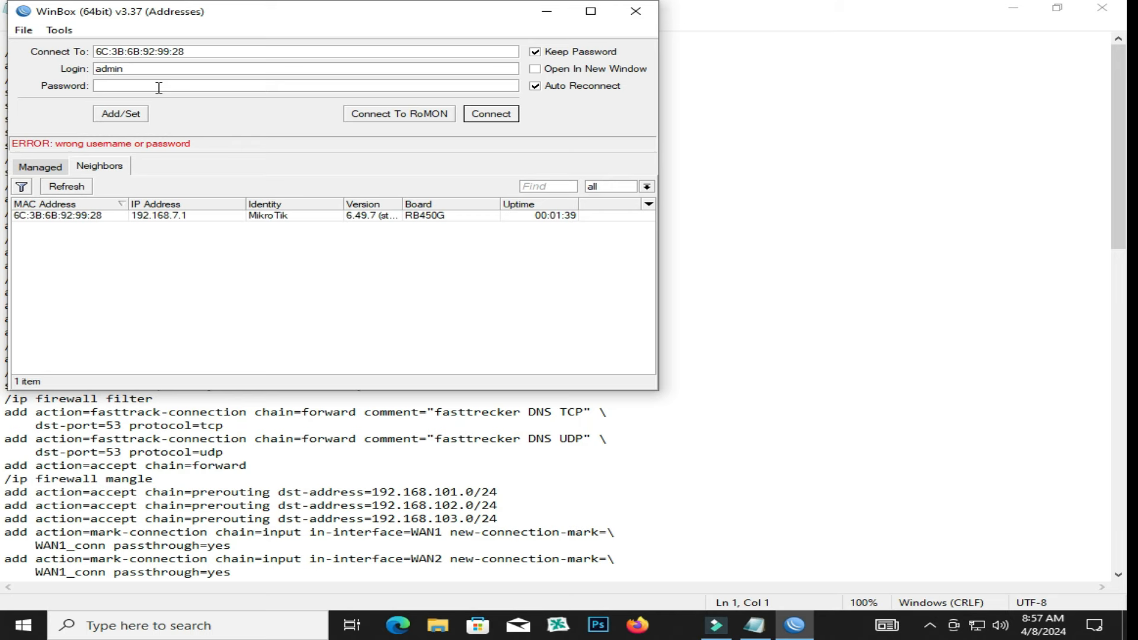
type("*")
key("Return")
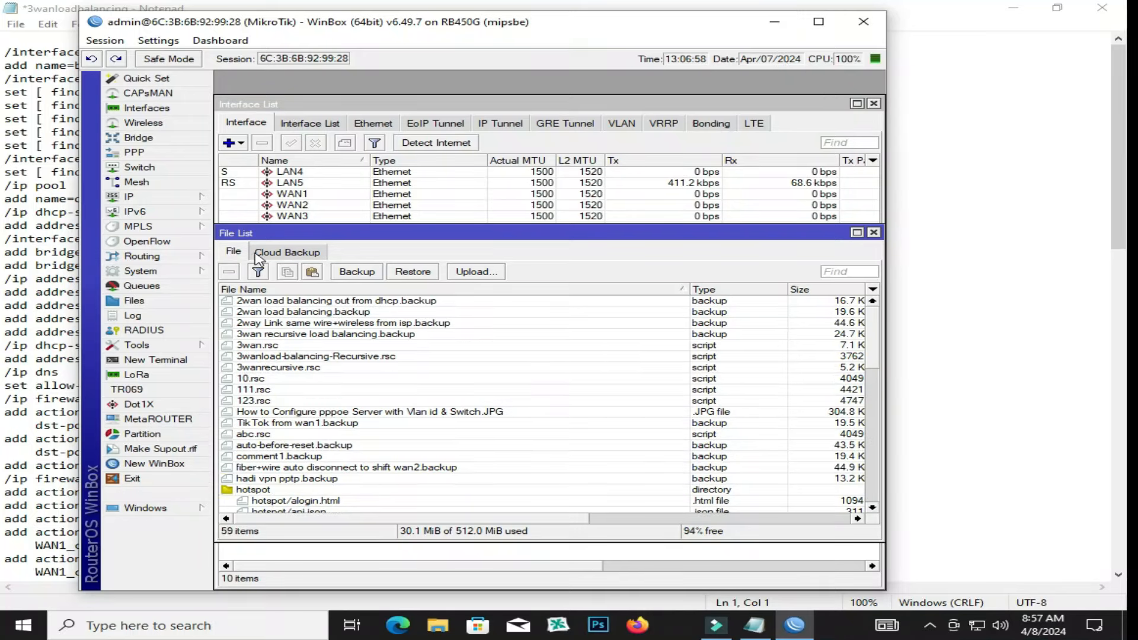
Close the File List, maximize the session window and reset the router configuration with No Default Configuration enabled, confirming the reboot
left_click(874, 232)
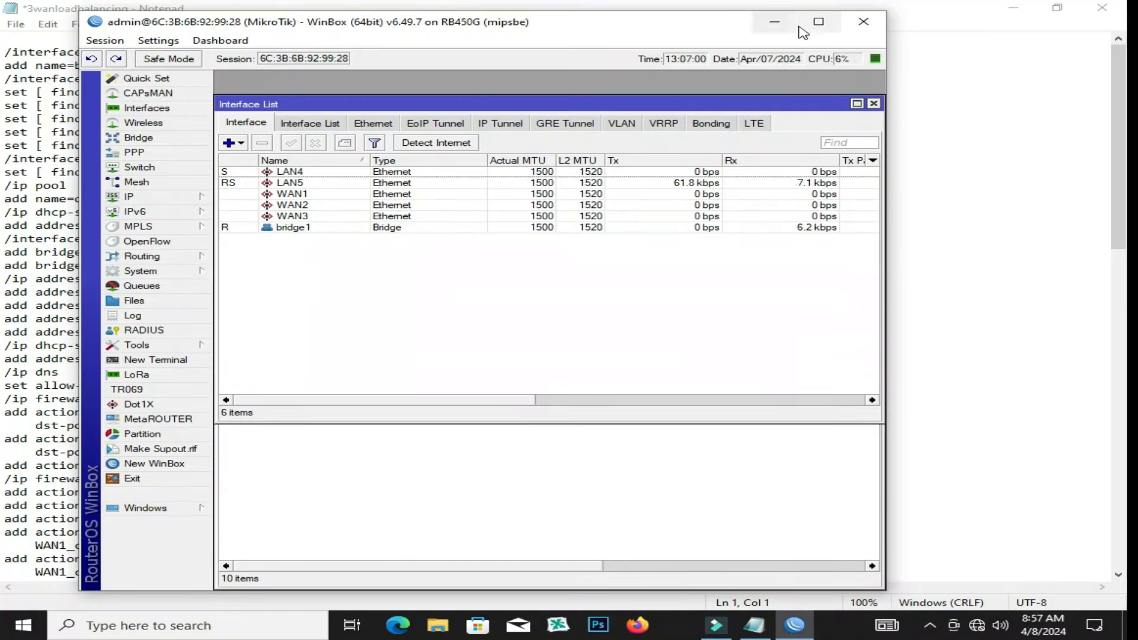
left_click(817, 23)
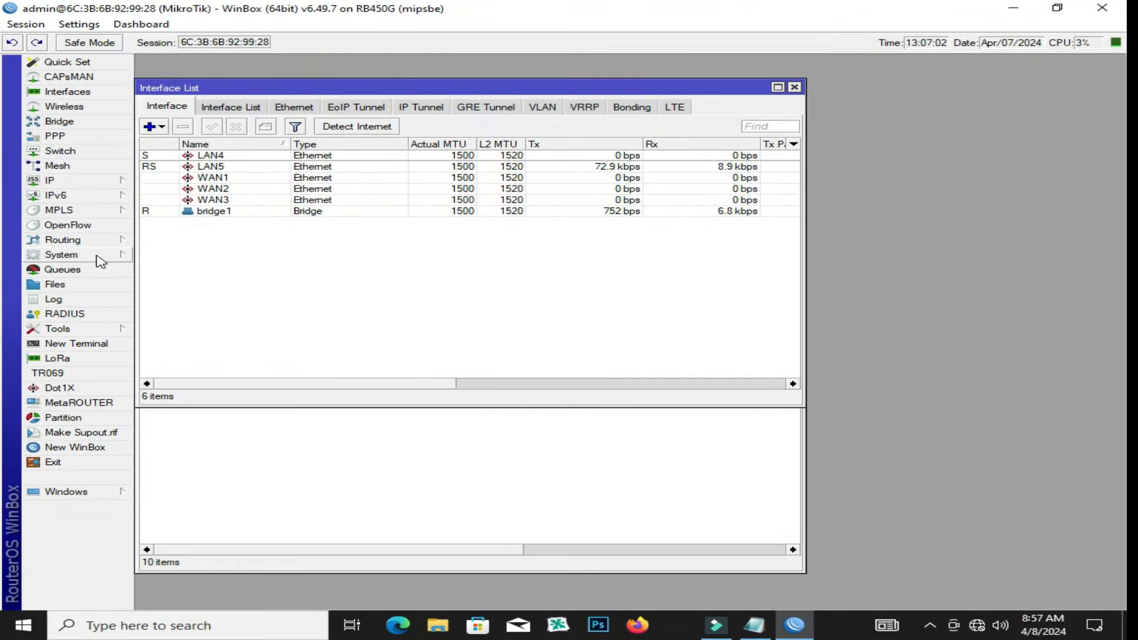
left_click(101, 255)
left_click(215, 469)
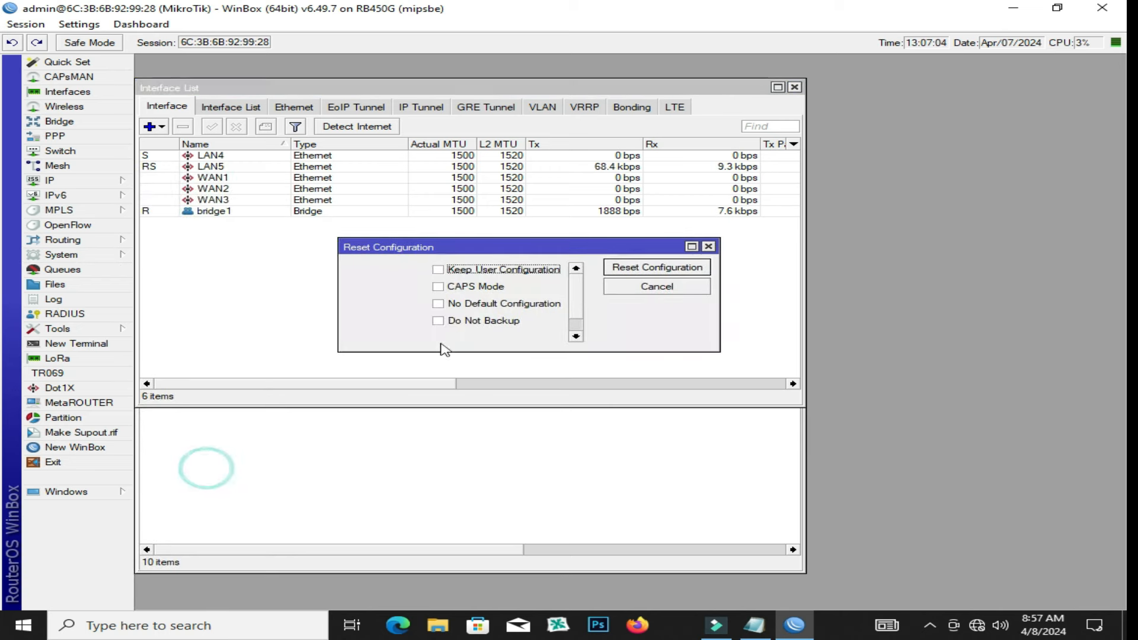
left_click(439, 304)
left_click(628, 268)
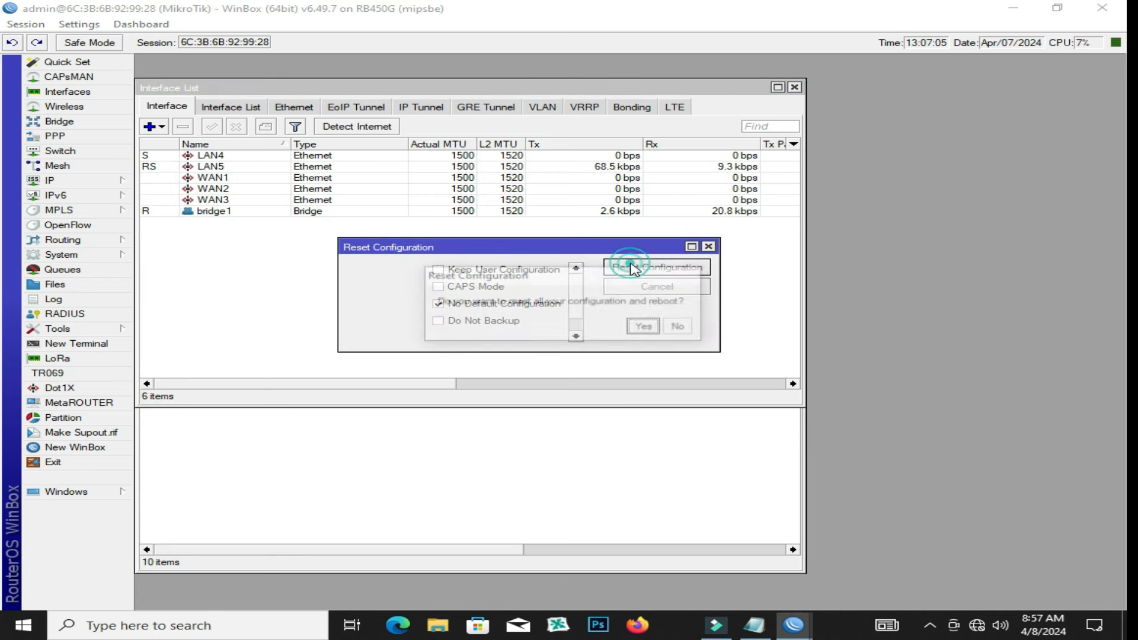
left_click(644, 328)
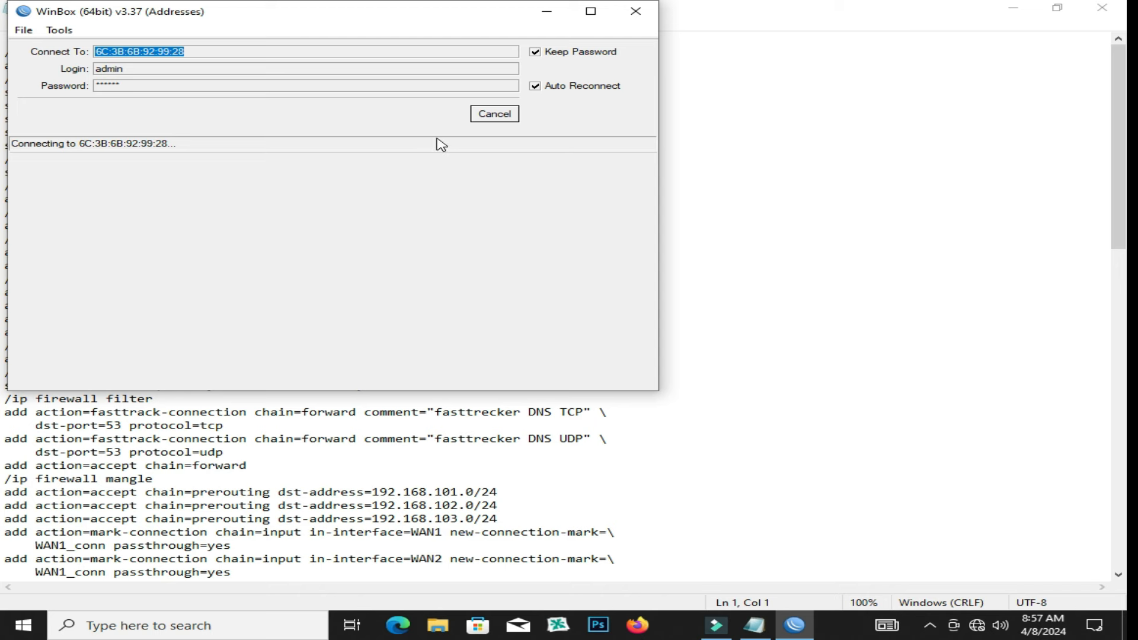
Return to the Notepad script and examine the ether1 renaming to WAN1 and the WAN1 entry under /ip address
left_click(750, 20)
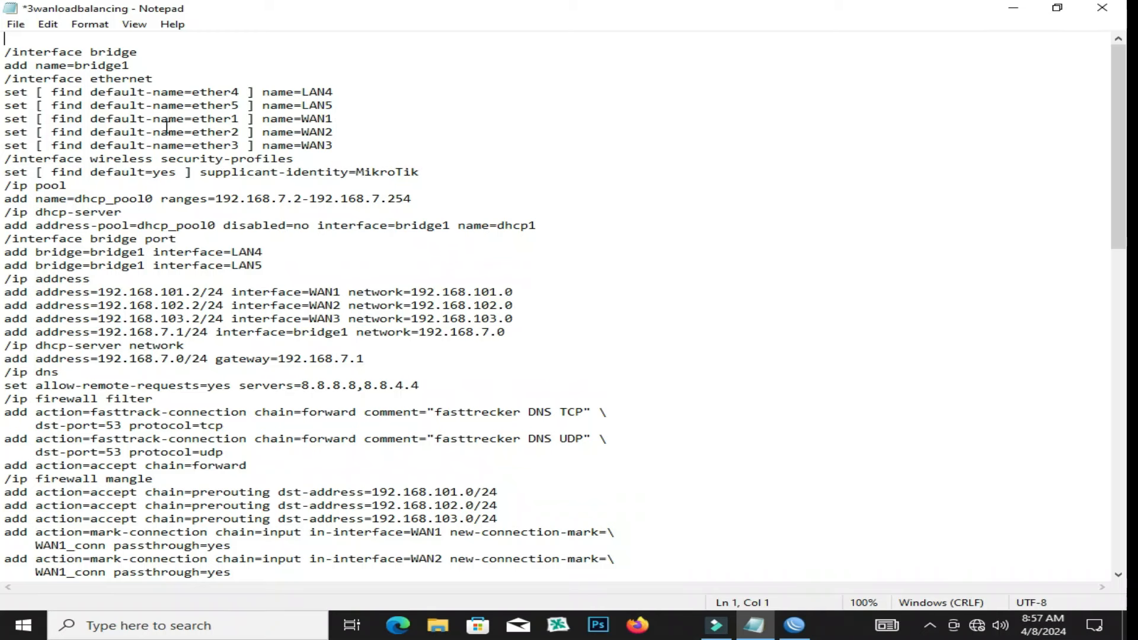
left_click_drag(192, 118, 238, 118)
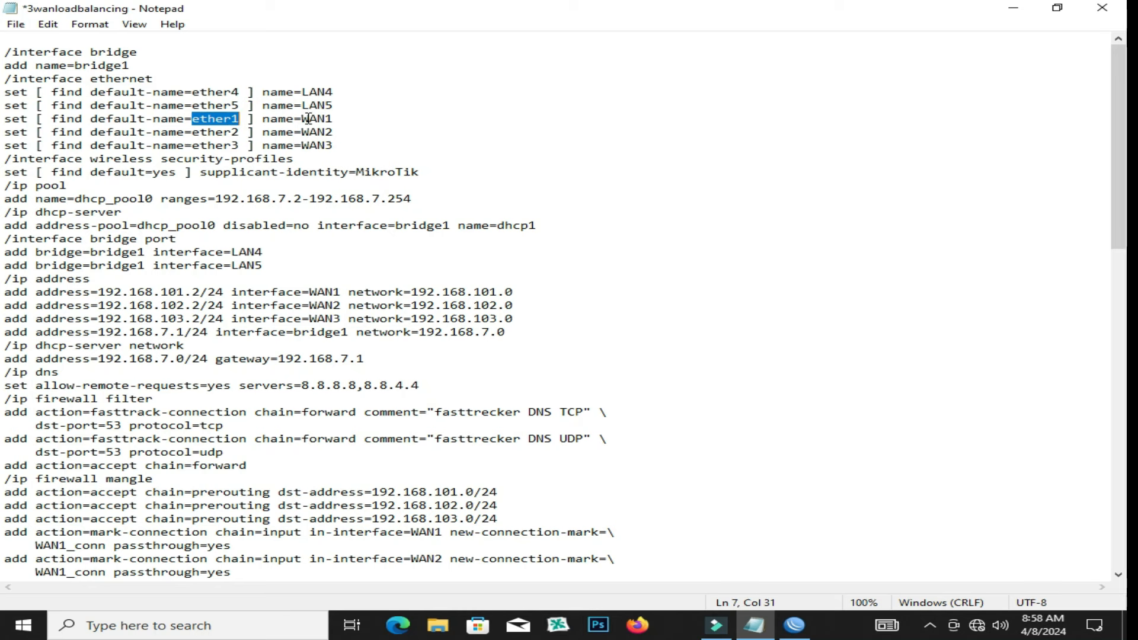
left_click_drag(302, 118, 334, 119)
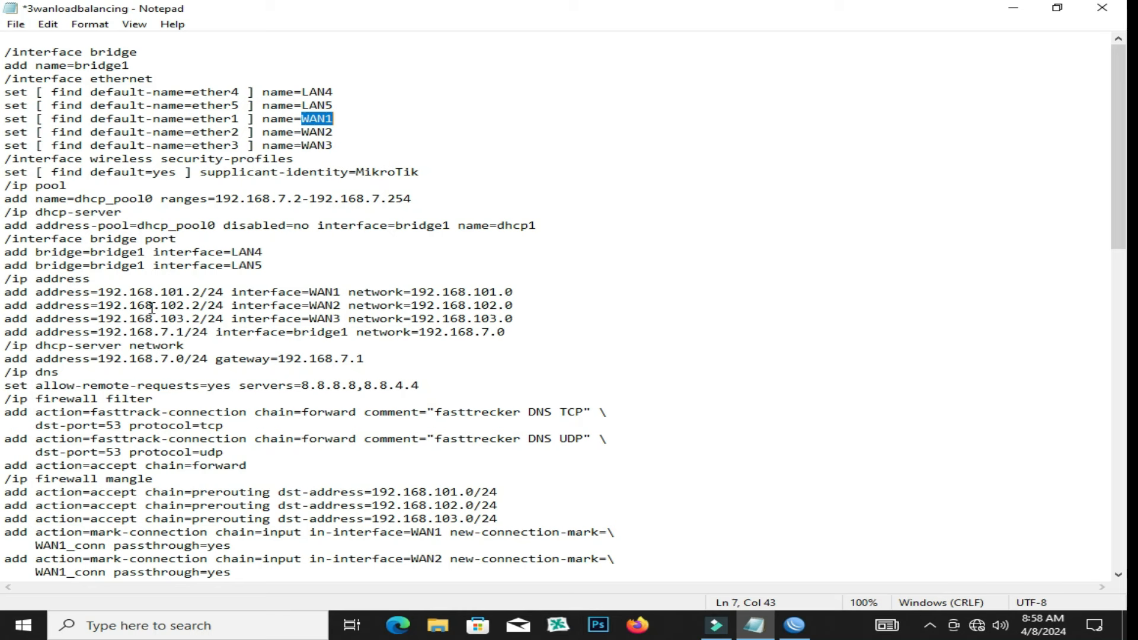
left_click(8, 279)
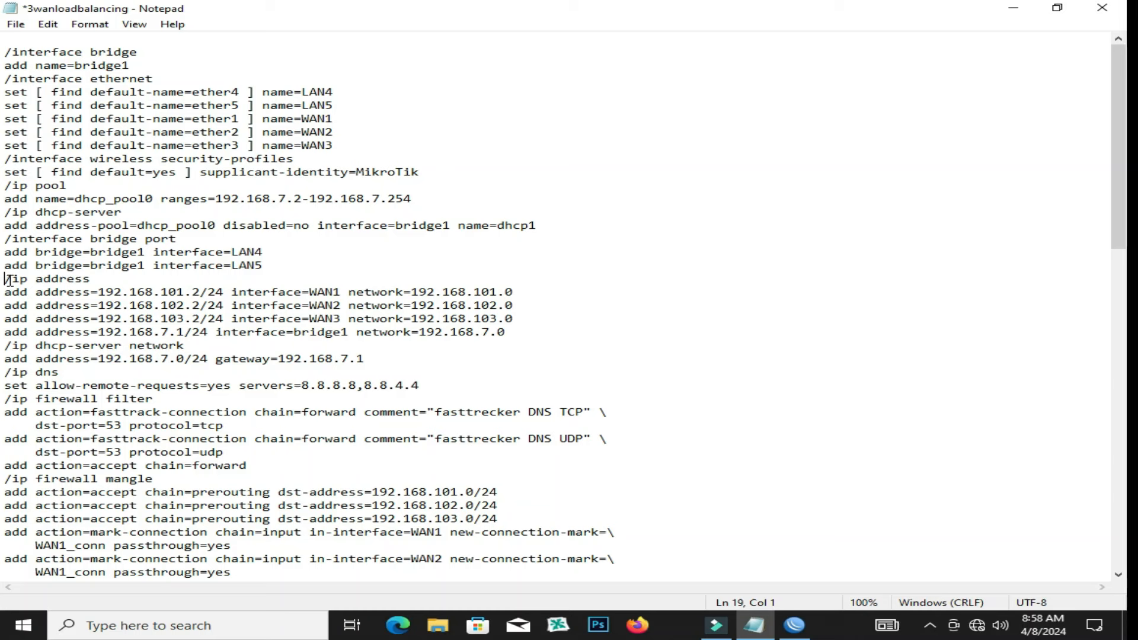
left_click_drag(8, 280, 96, 280)
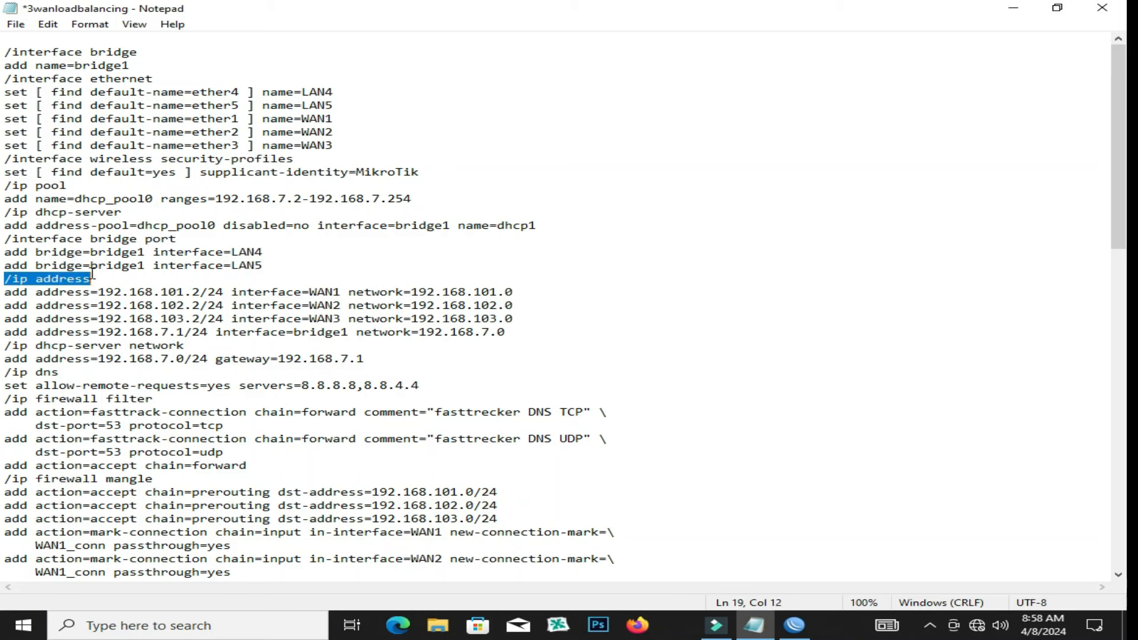
left_click(188, 292)
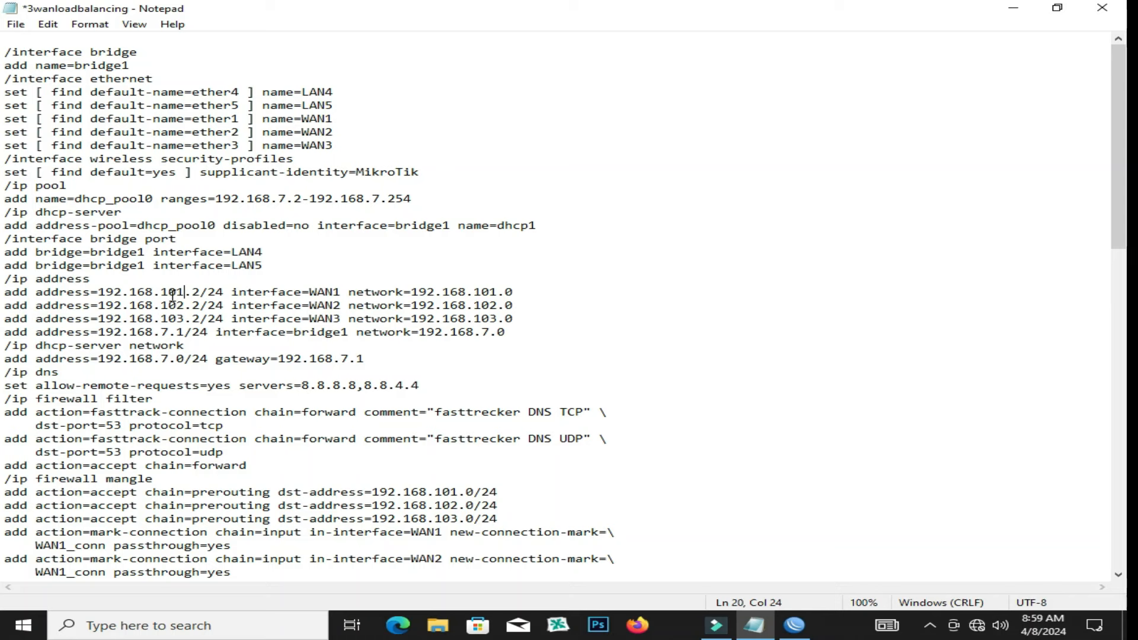
left_click_drag(309, 292, 333, 292)
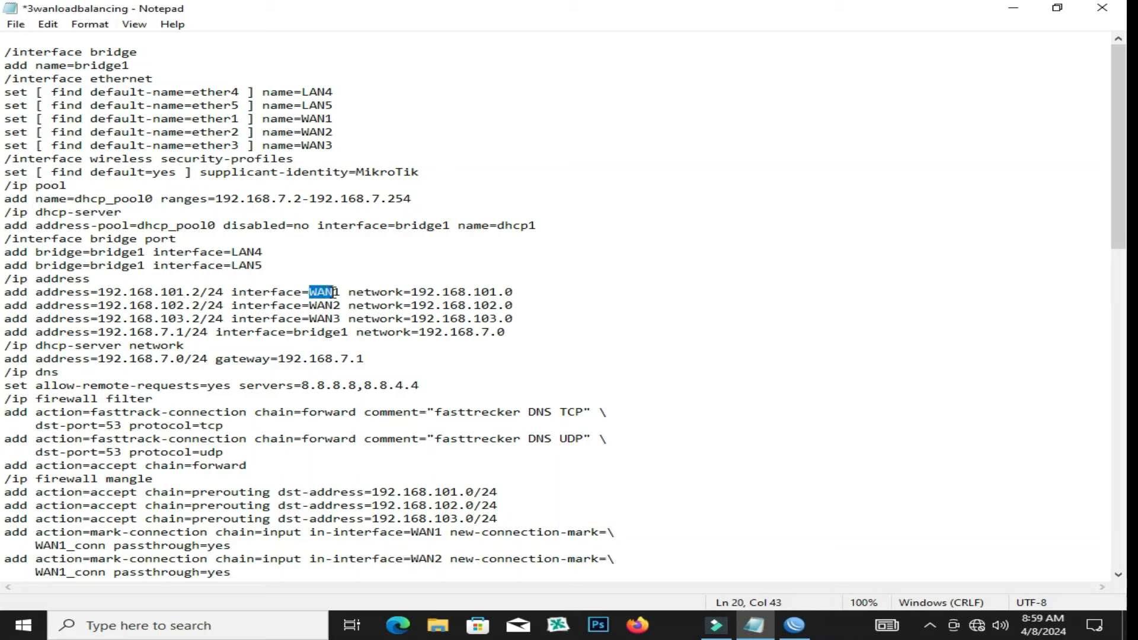
left_click_drag(412, 292, 497, 287)
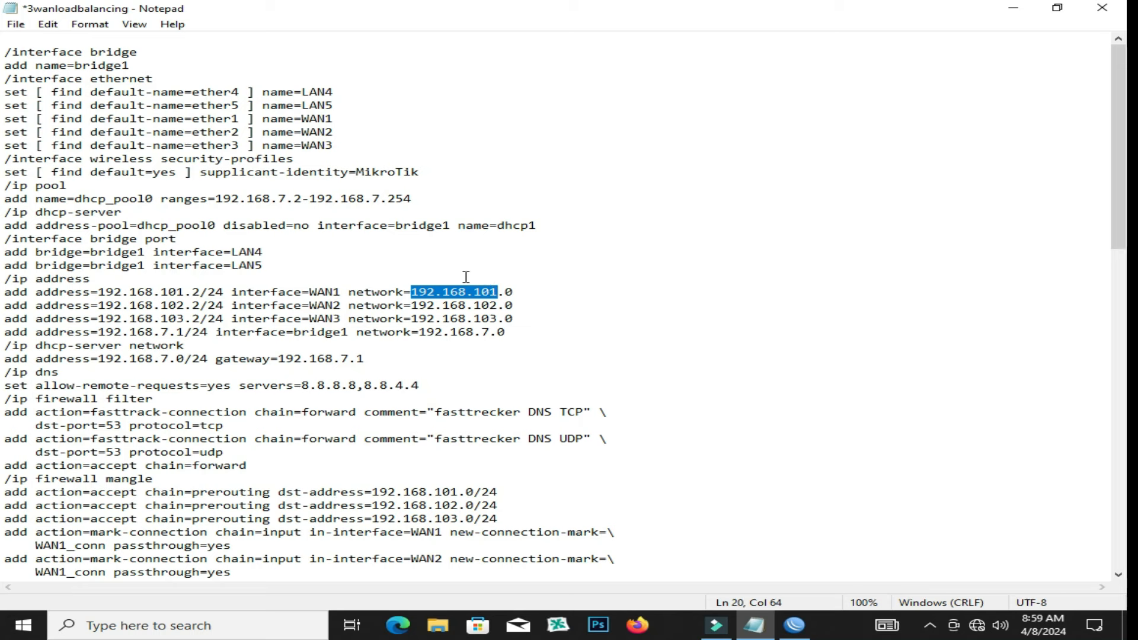
left_click(46, 24)
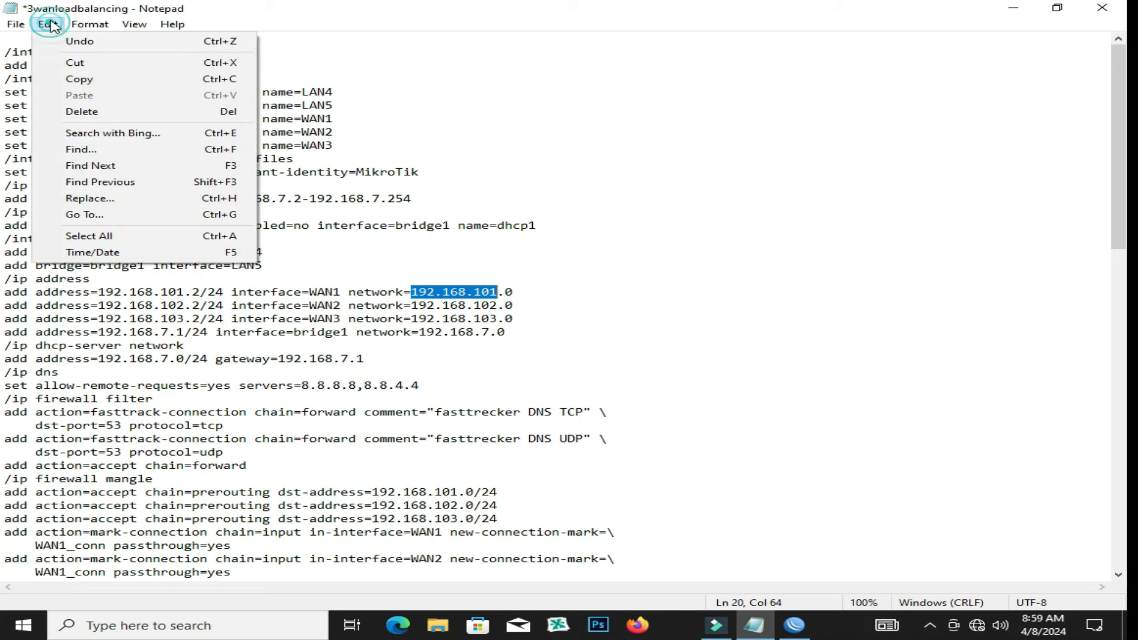
left_click(117, 201)
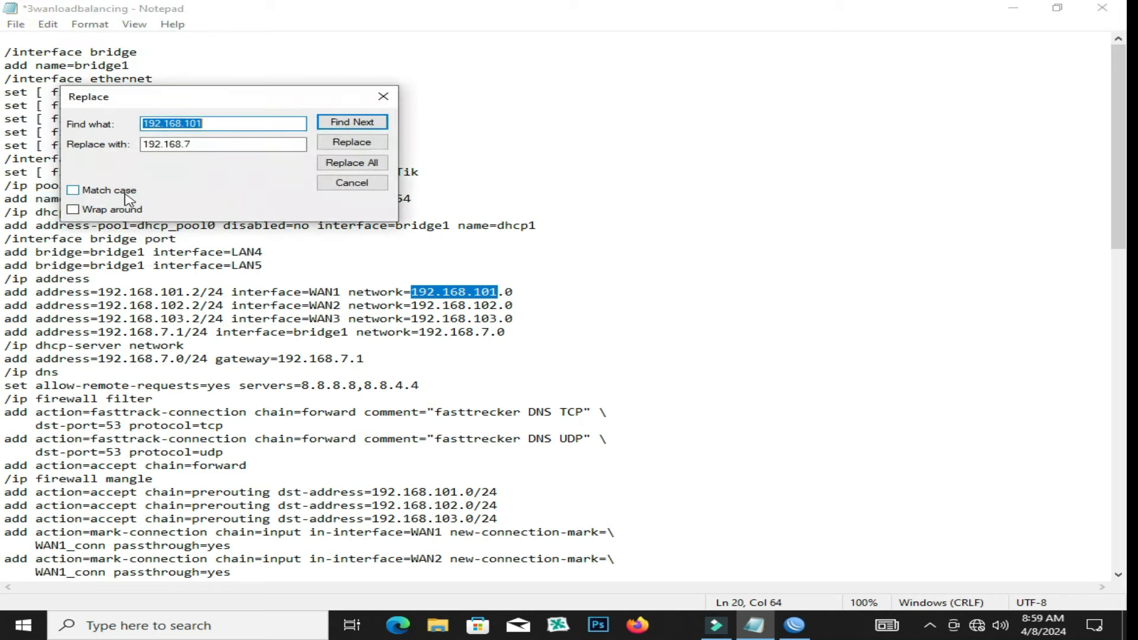
double_click(198, 144)
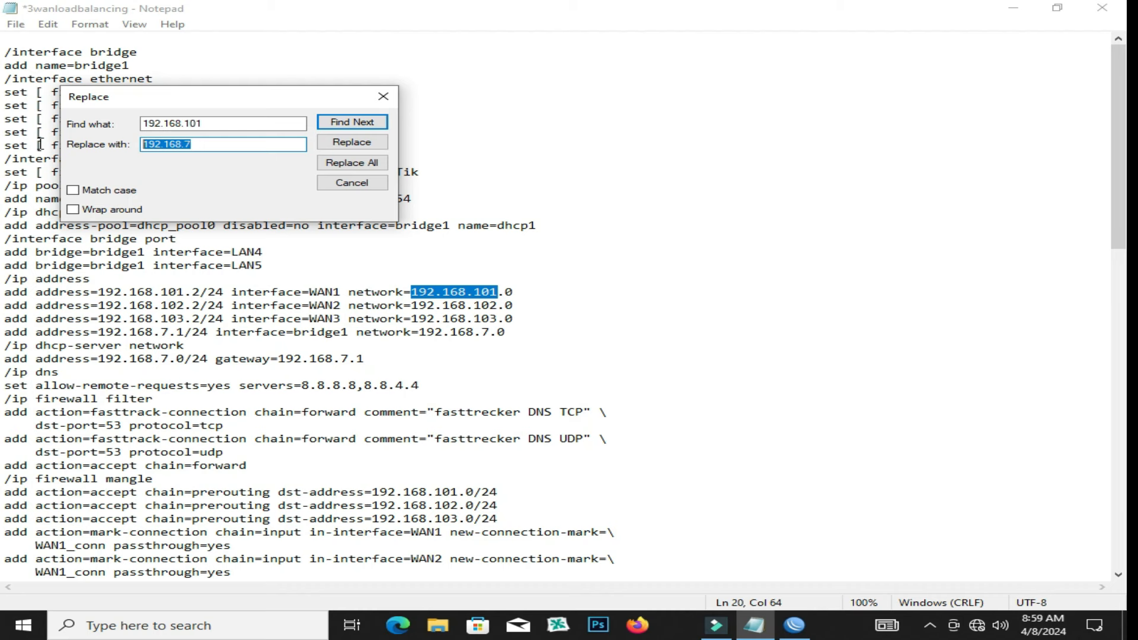
type("192.")
type("8.10")
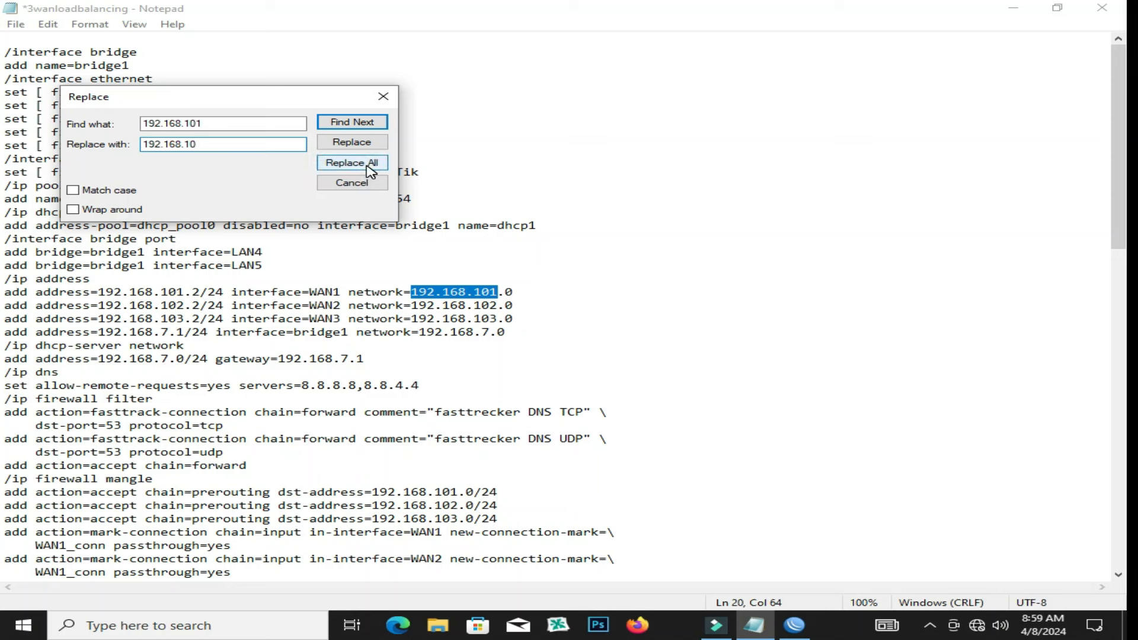
left_click(383, 96)
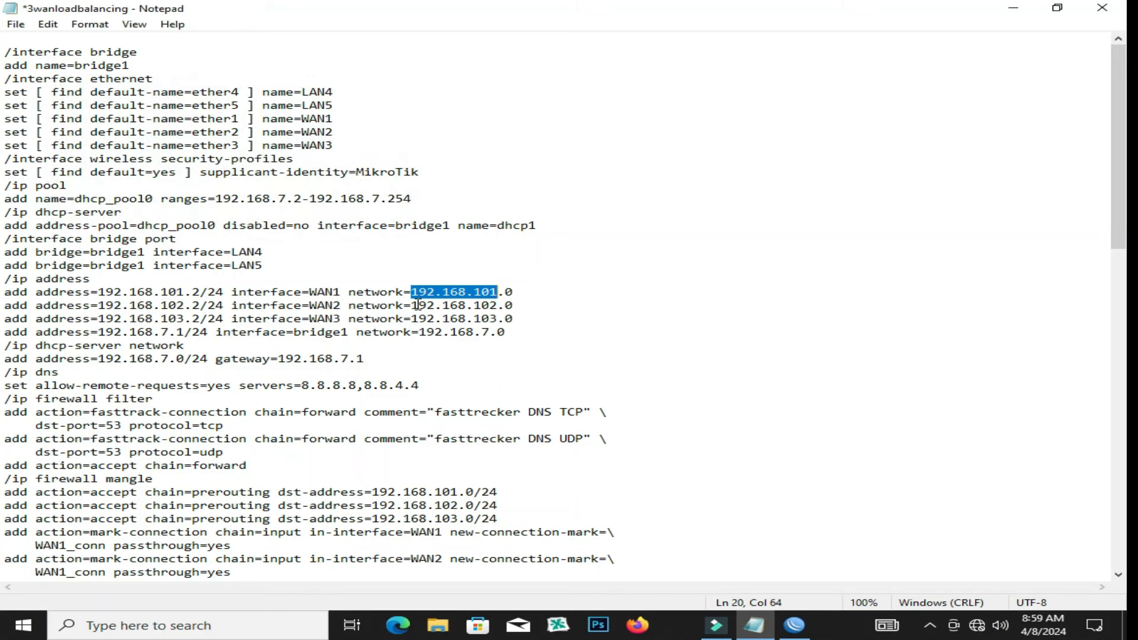
Examine the network values of the WAN2, bridge1 and WAN1 entries in the script's /ip address section
left_click_drag(411, 305, 505, 305)
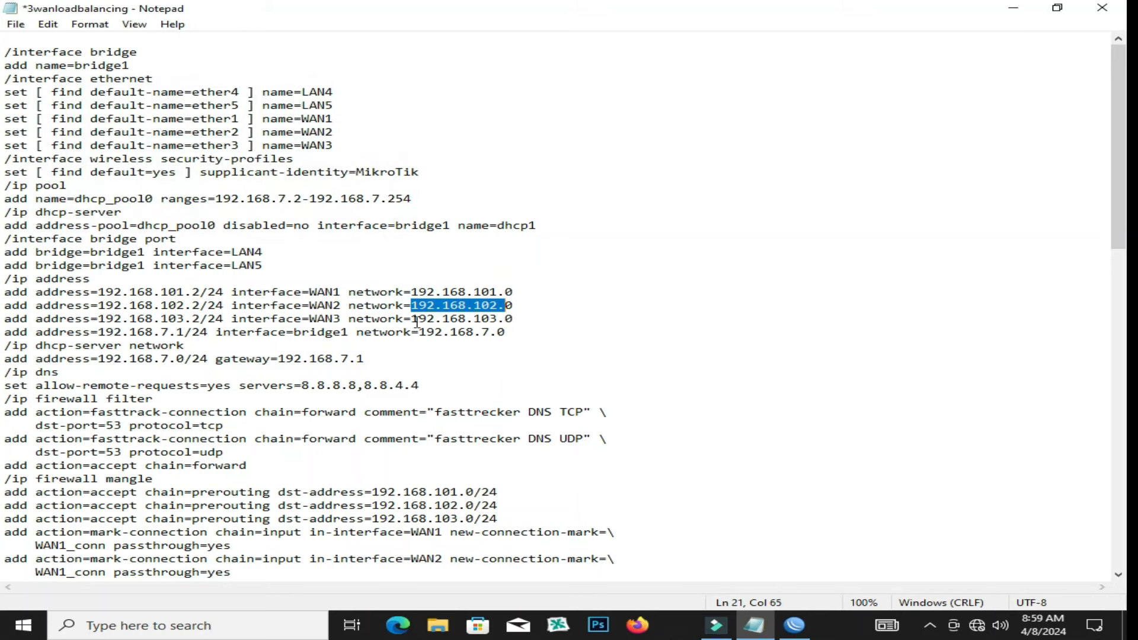
left_click_drag(420, 320, 488, 333)
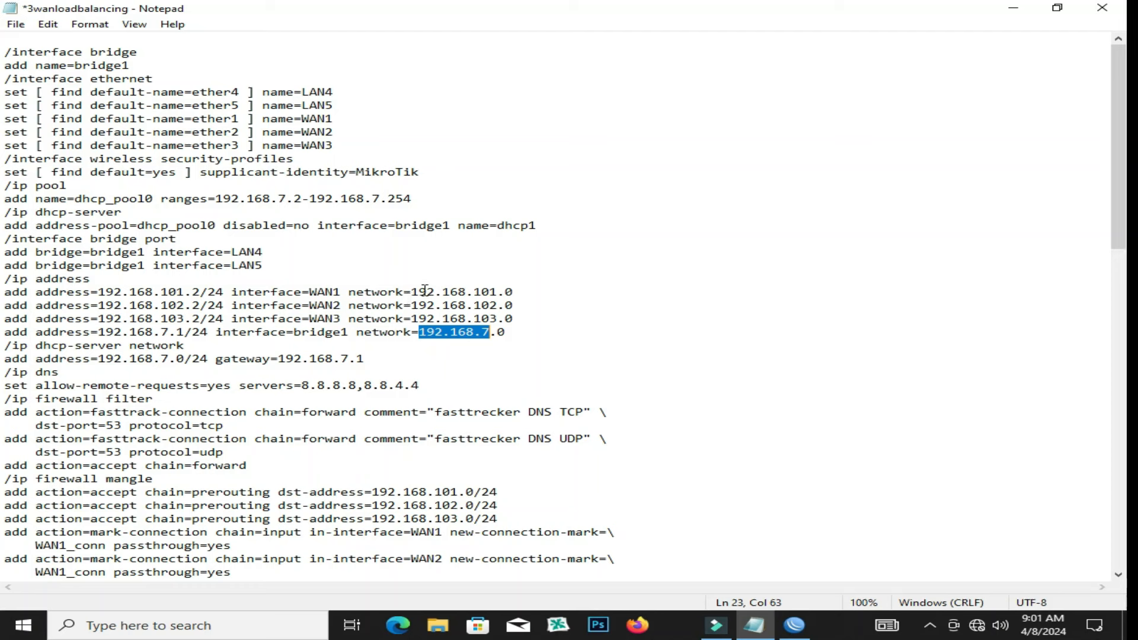
left_click_drag(411, 292, 498, 290)
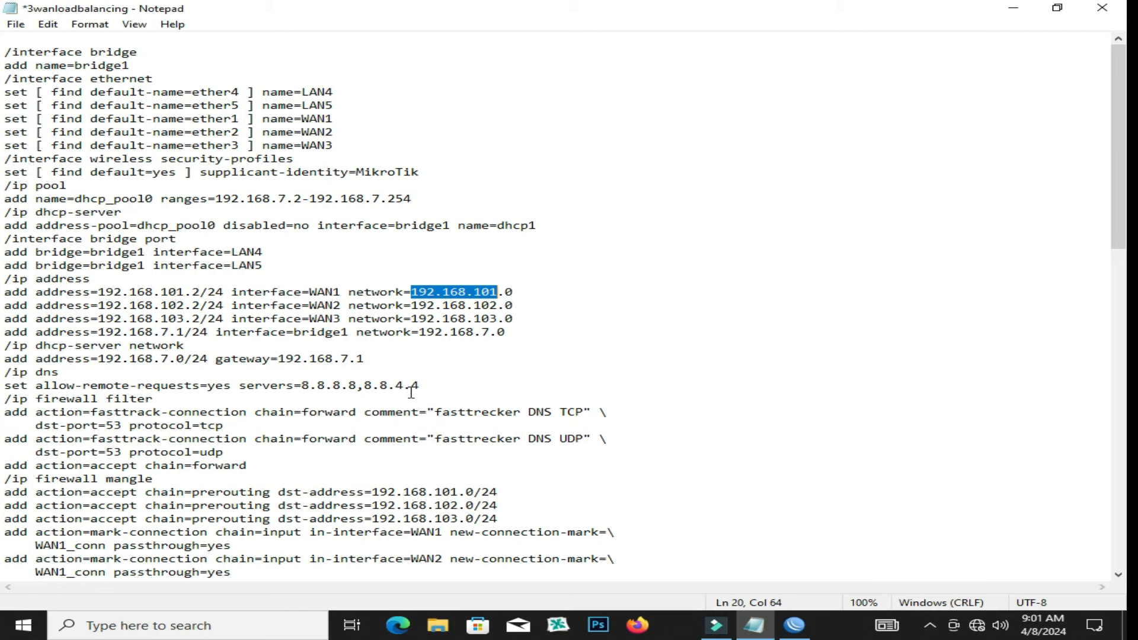
Select the entire script text, and log back in to the RB450G in WinBox with an empty password, dismissing the password change
key("ctrl+a")
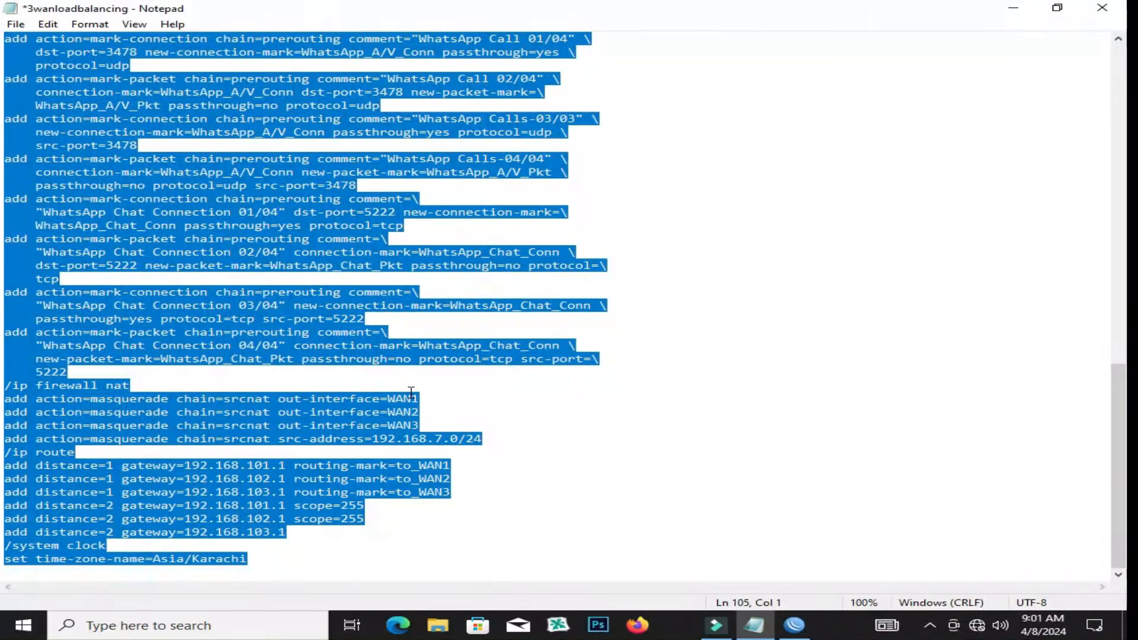
left_click(794, 625)
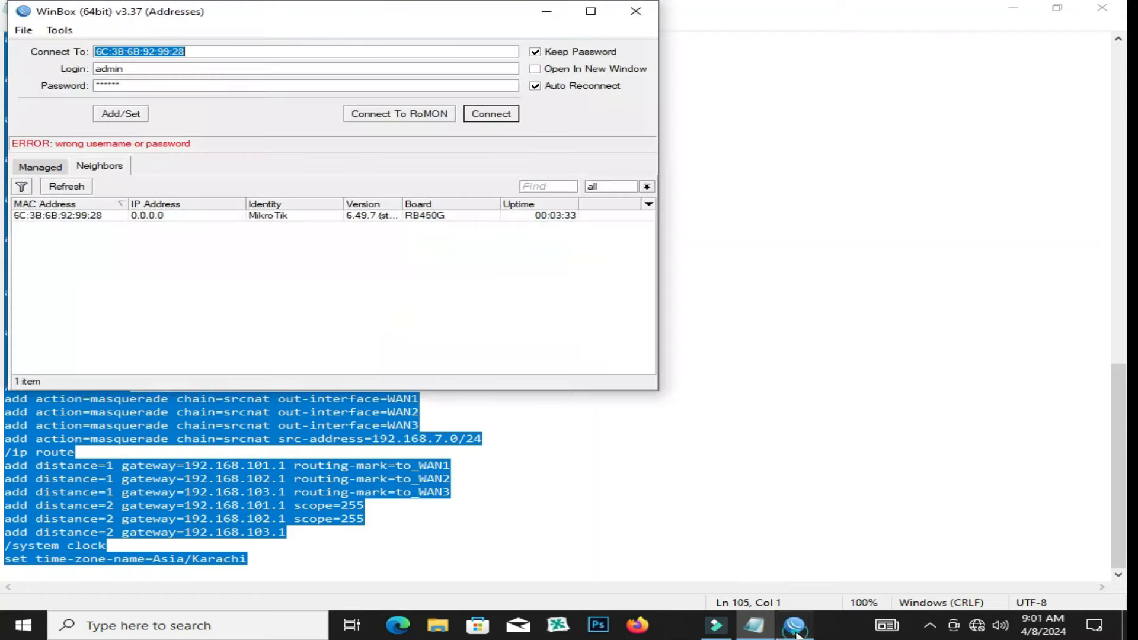
double_click(142, 87)
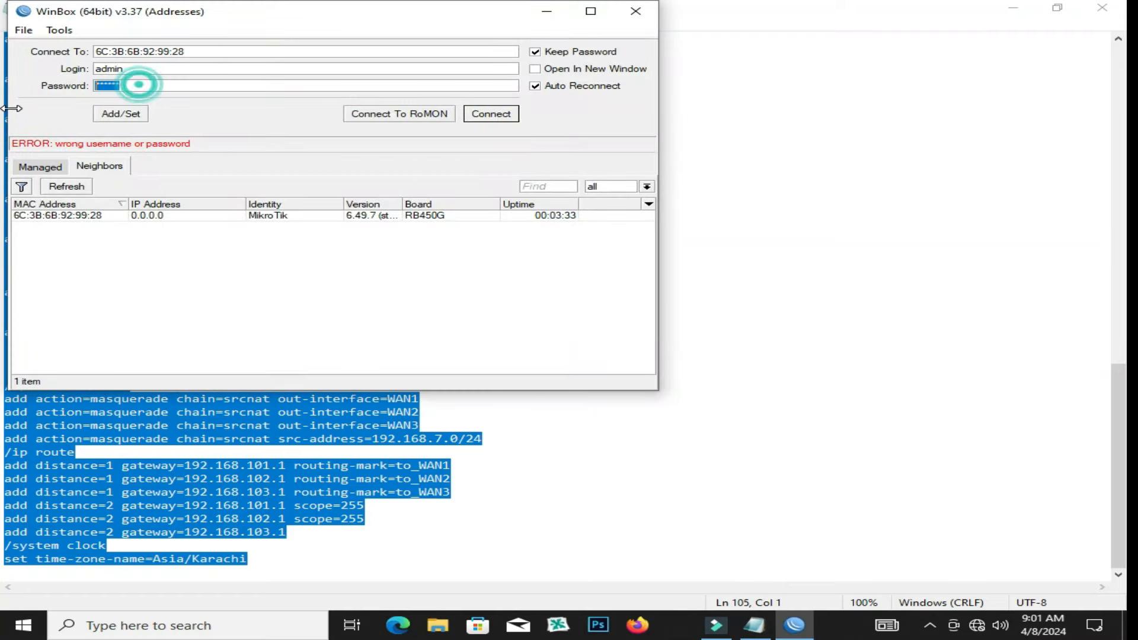
key("BackSpace")
left_click(489, 116)
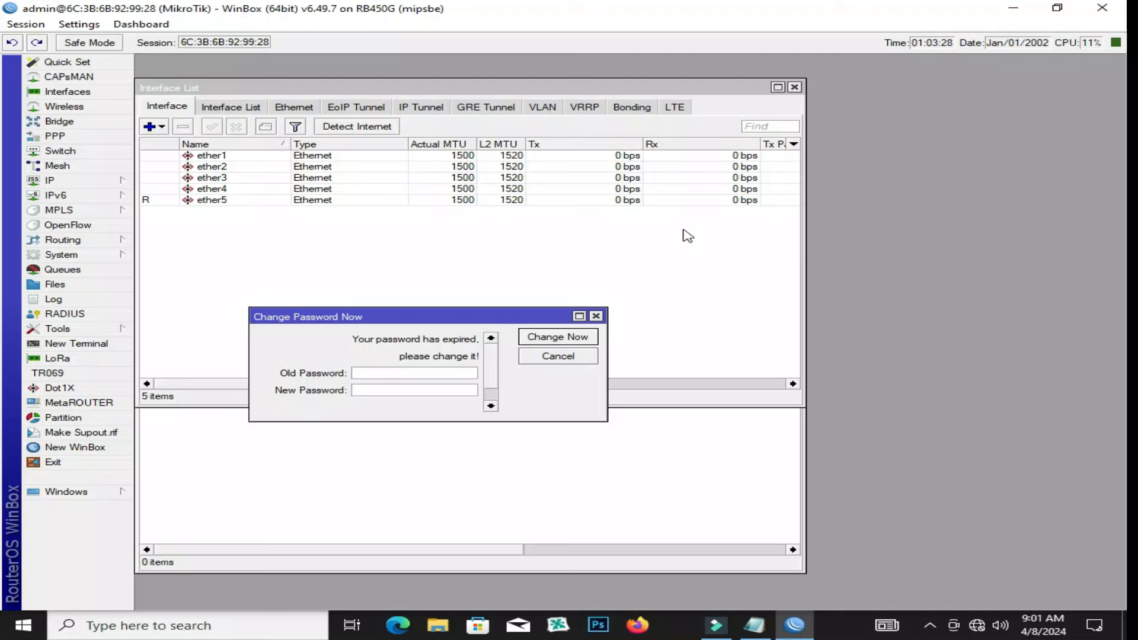
left_click(596, 316)
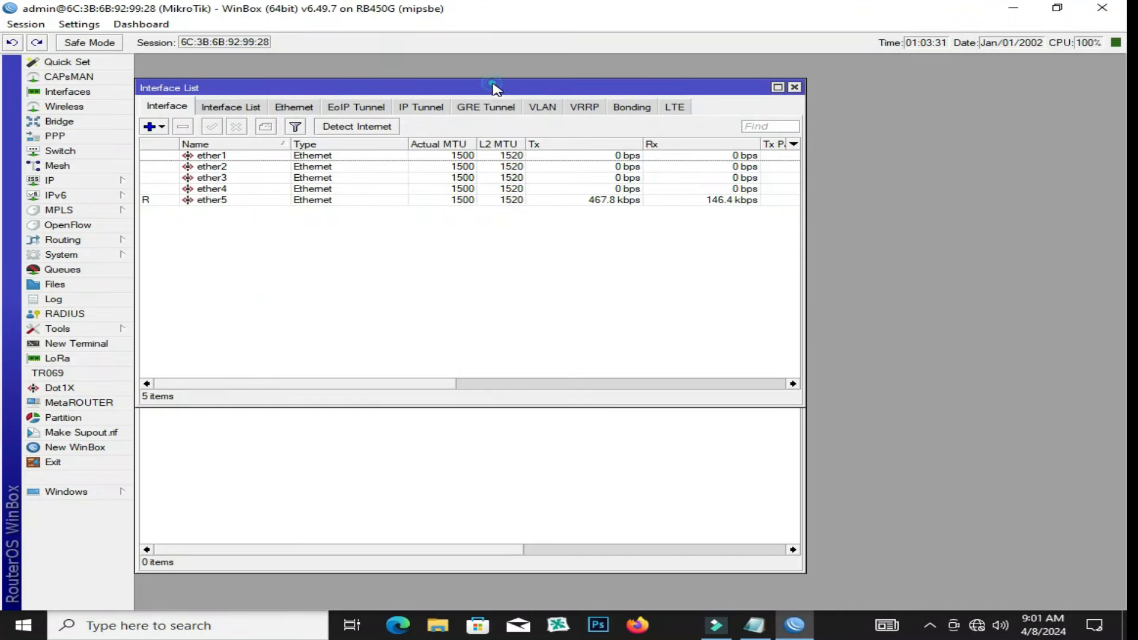
Move the Interface List window up and bring the Route List window to the front
left_click_drag(496, 88, 488, 63)
left_click(564, 416)
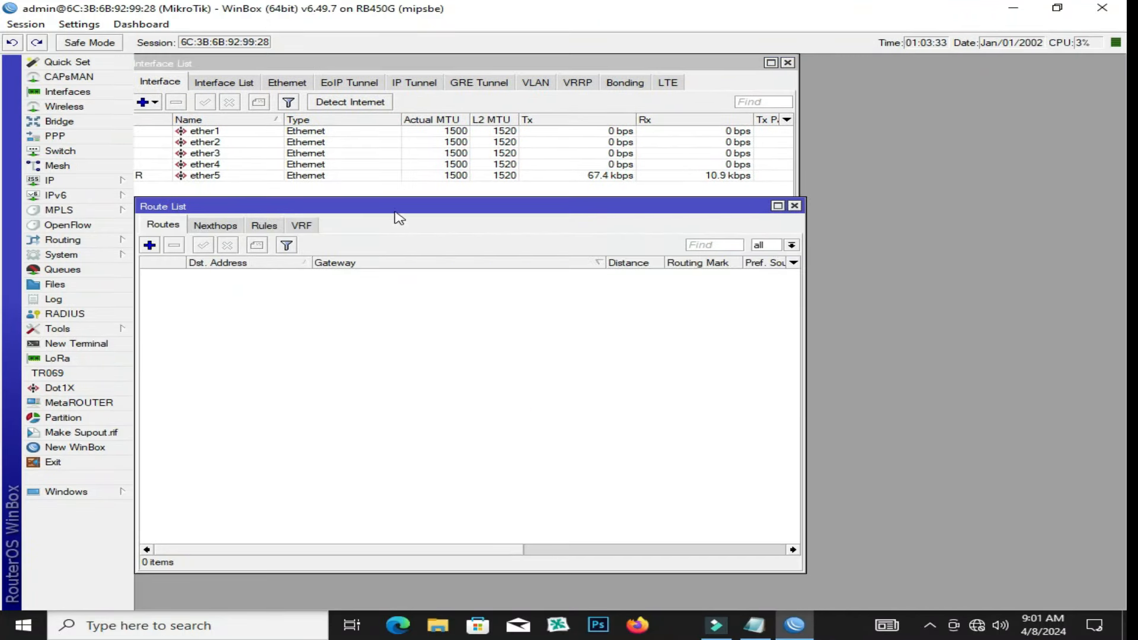
Close the Route List, open a new terminal, and enter and repeat the new admin password
left_click_drag(399, 218, 484, 218)
left_click(887, 200)
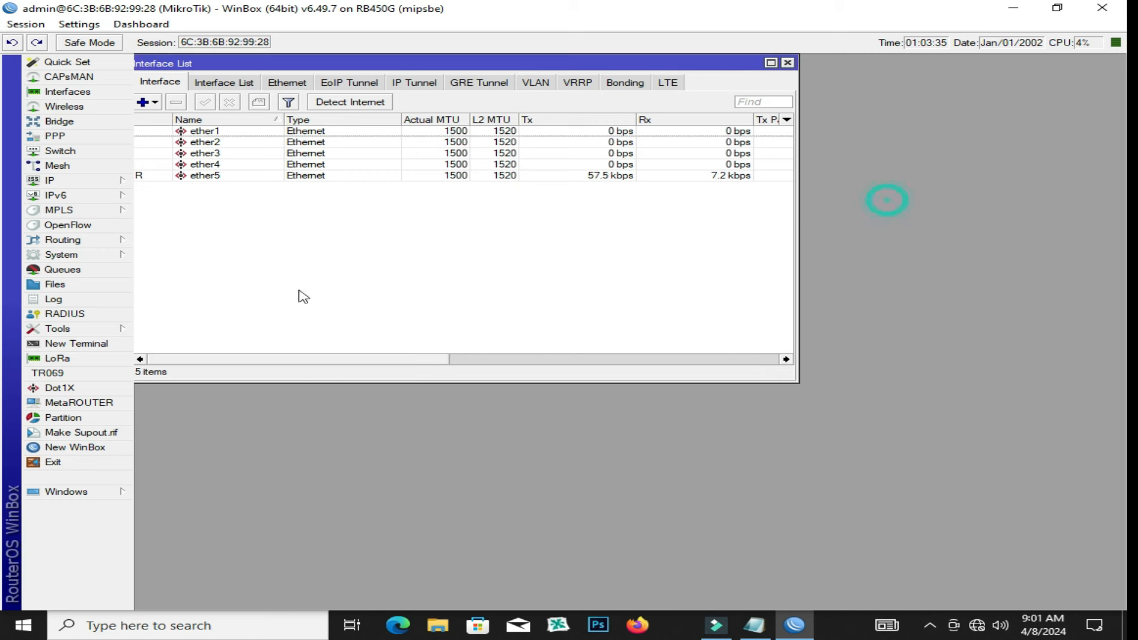
left_click(89, 344)
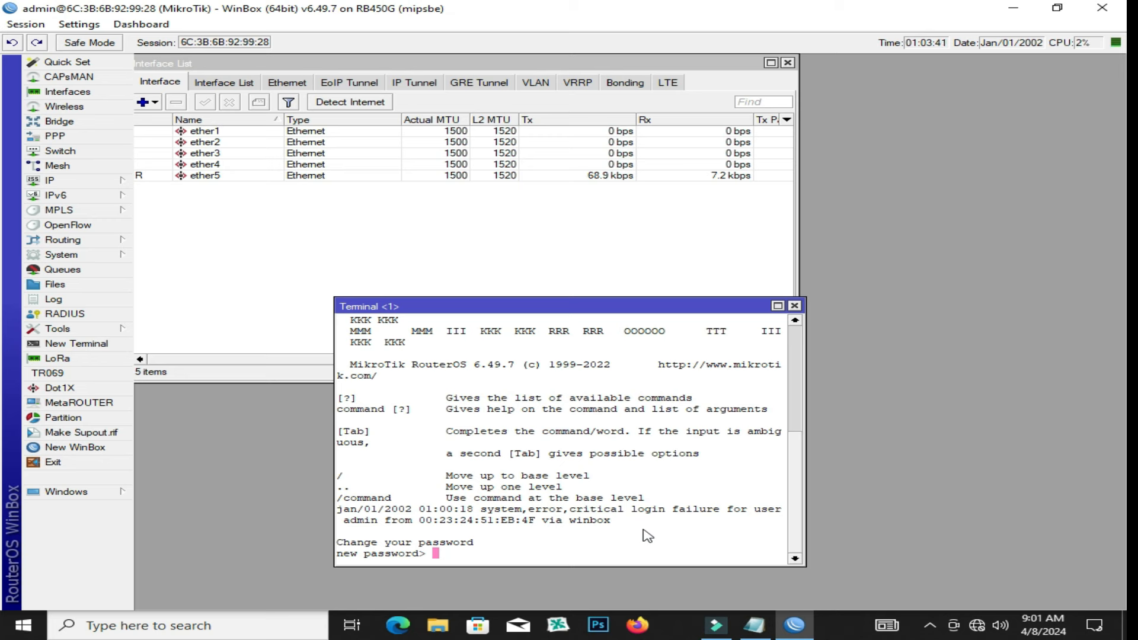
type("****")
key("Return")
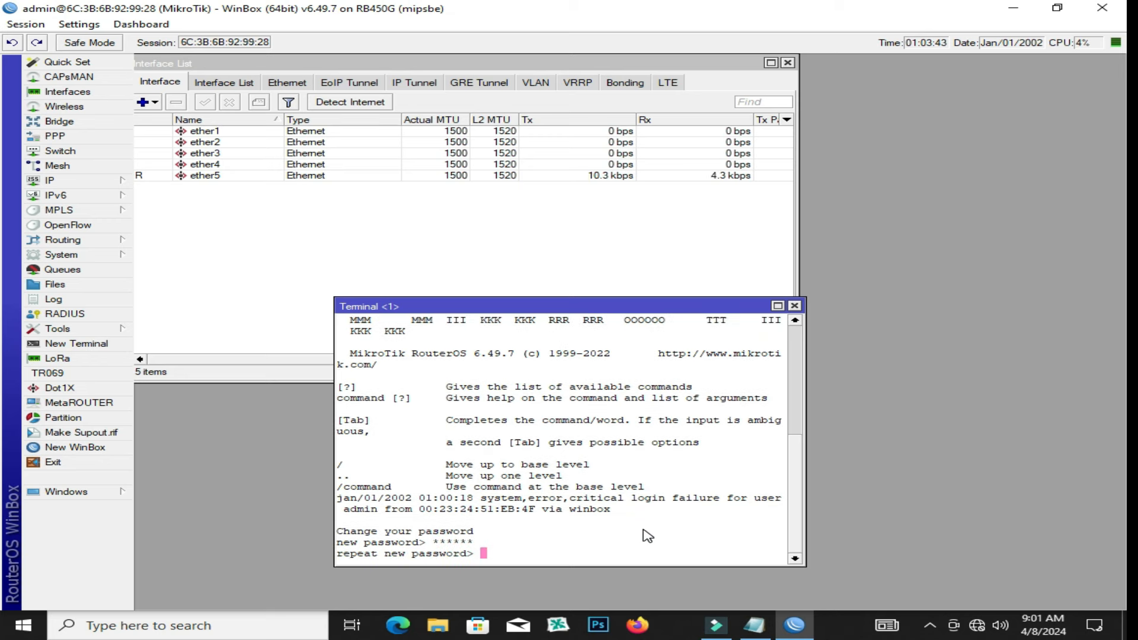
type("******")
key("Return")
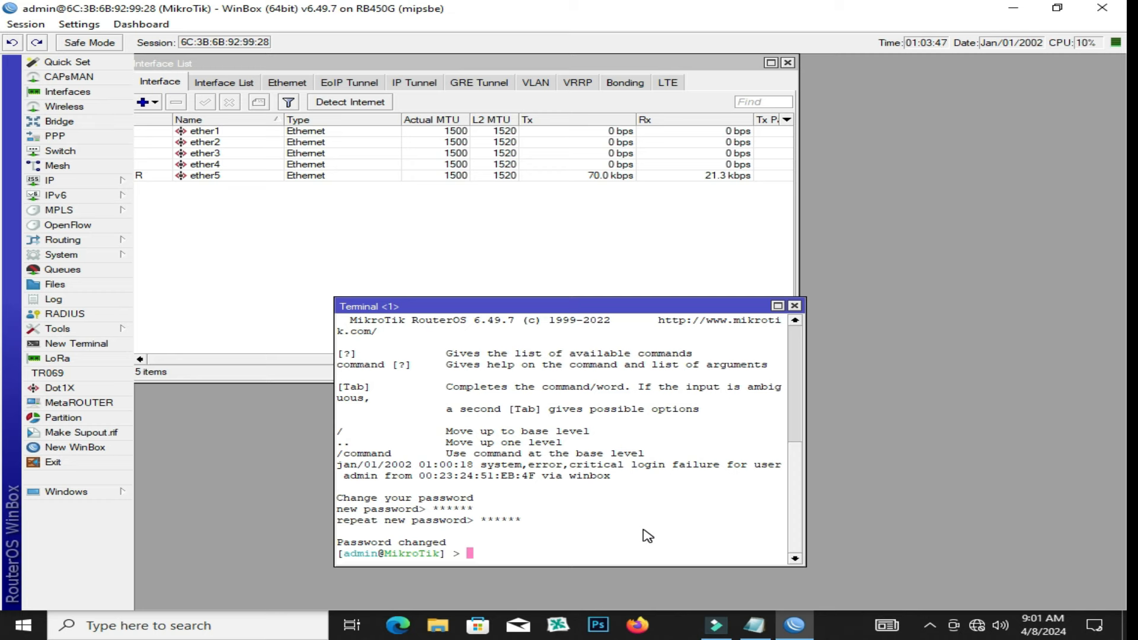
Paste the copied load-balancing script into the terminal, and log back in to the RB450G as admin with the account password
right_click(476, 563)
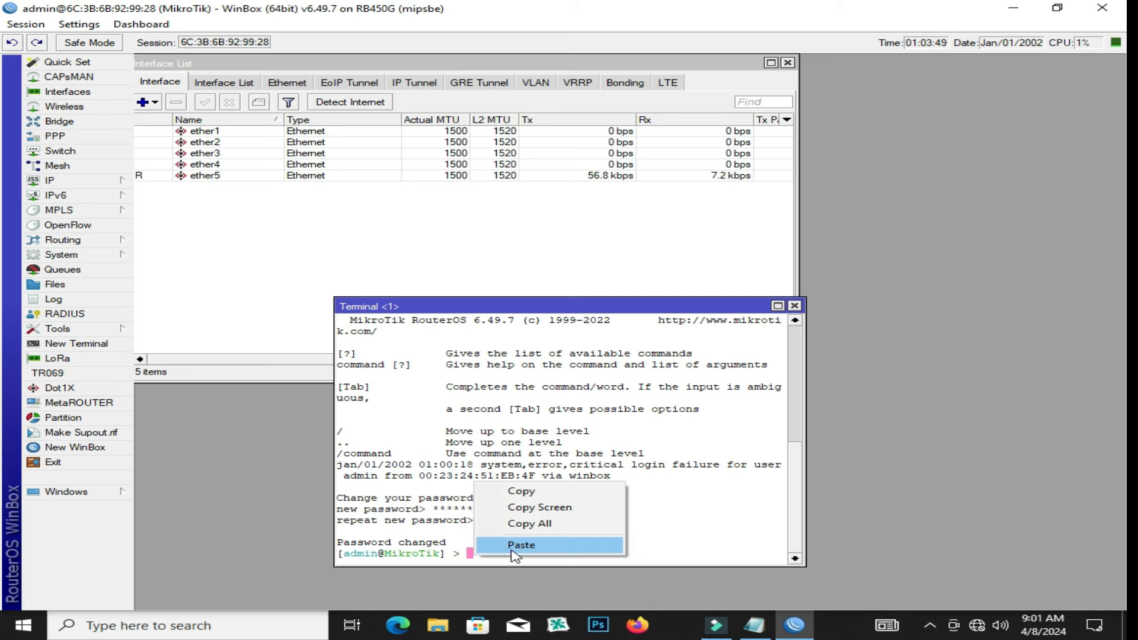
left_click(522, 545)
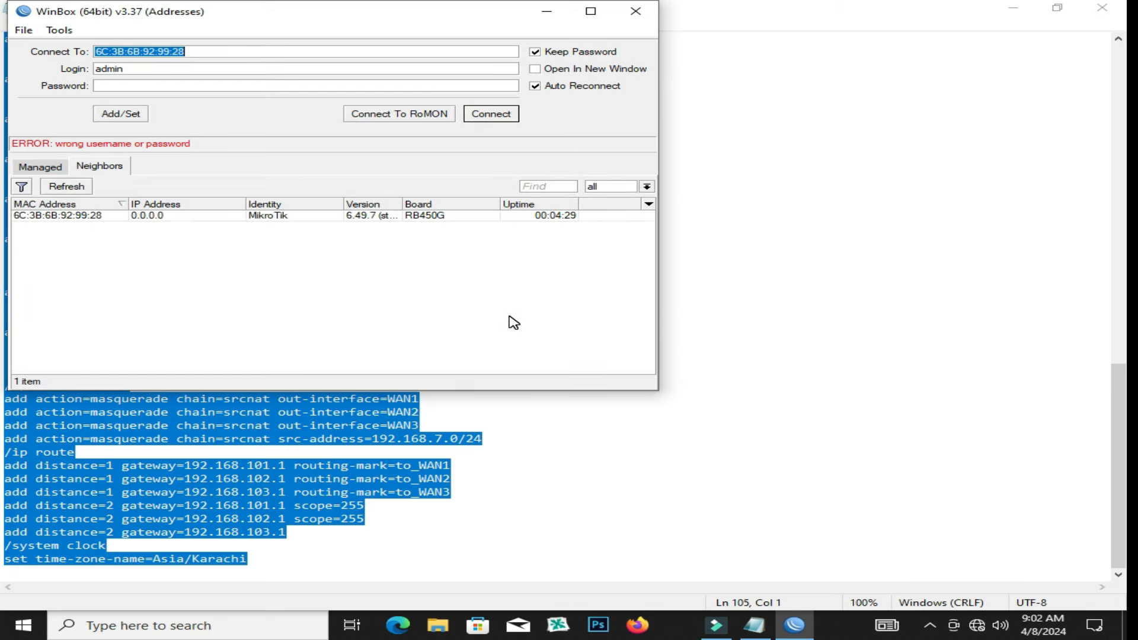
left_click(83, 216)
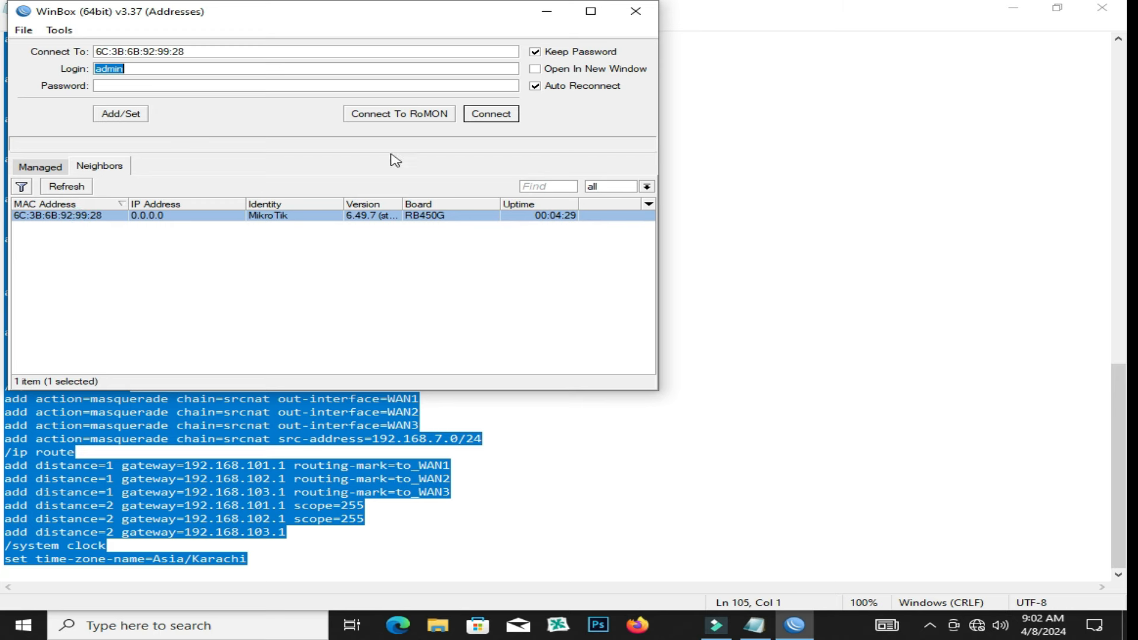
left_click(490, 115)
left_click(213, 88)
key("Return")
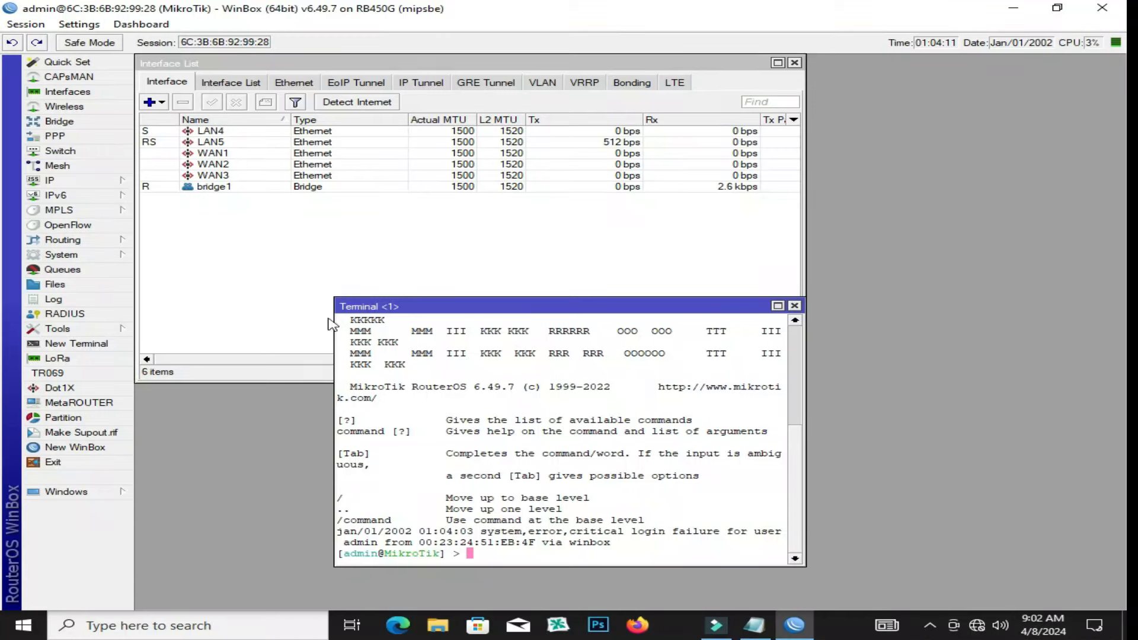
Paste the whole script into the terminal again to run it through the time zone command, and close the terminal
right_click(487, 556)
left_click(501, 542)
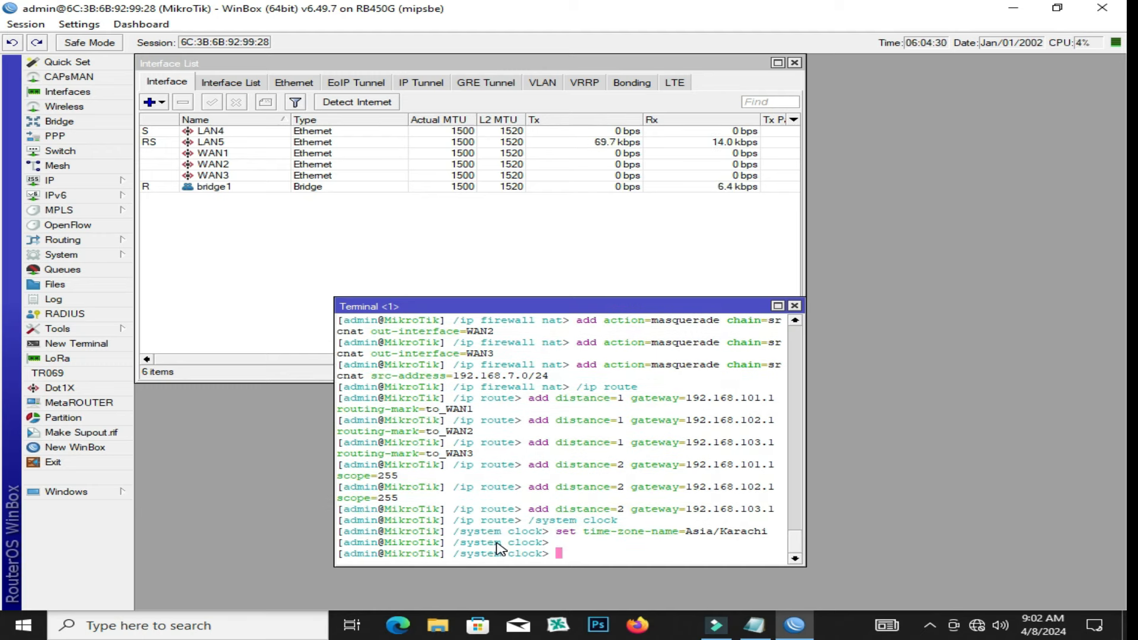
left_click(794, 306)
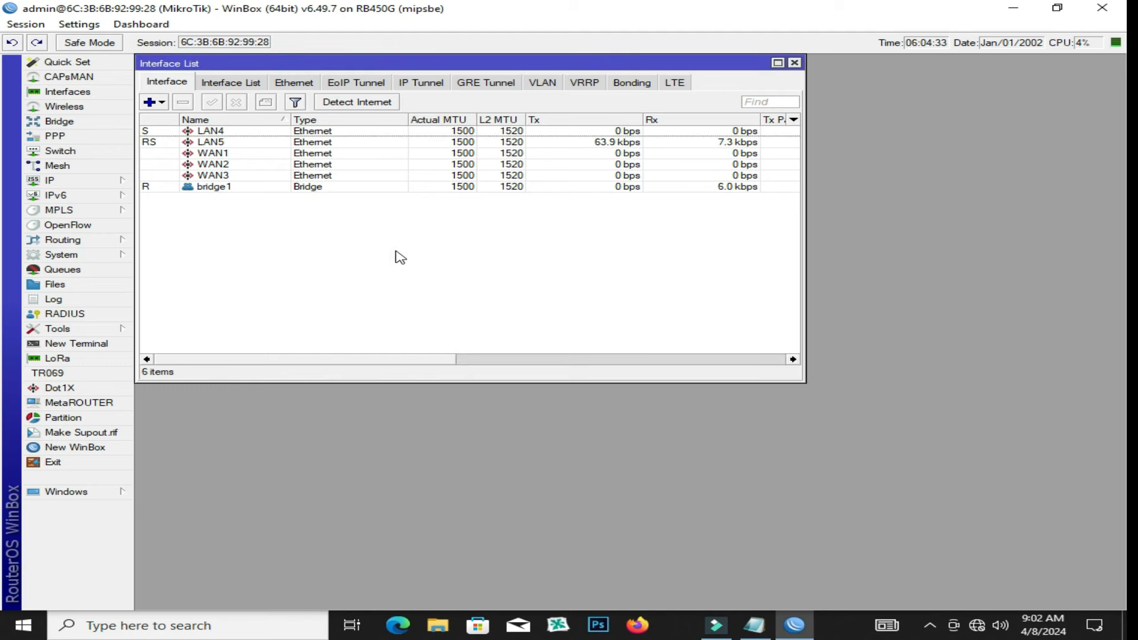
Select the WAN1 interface, and switch to the Notepad script to examine WAN1's network value under /ip address
left_click(225, 154)
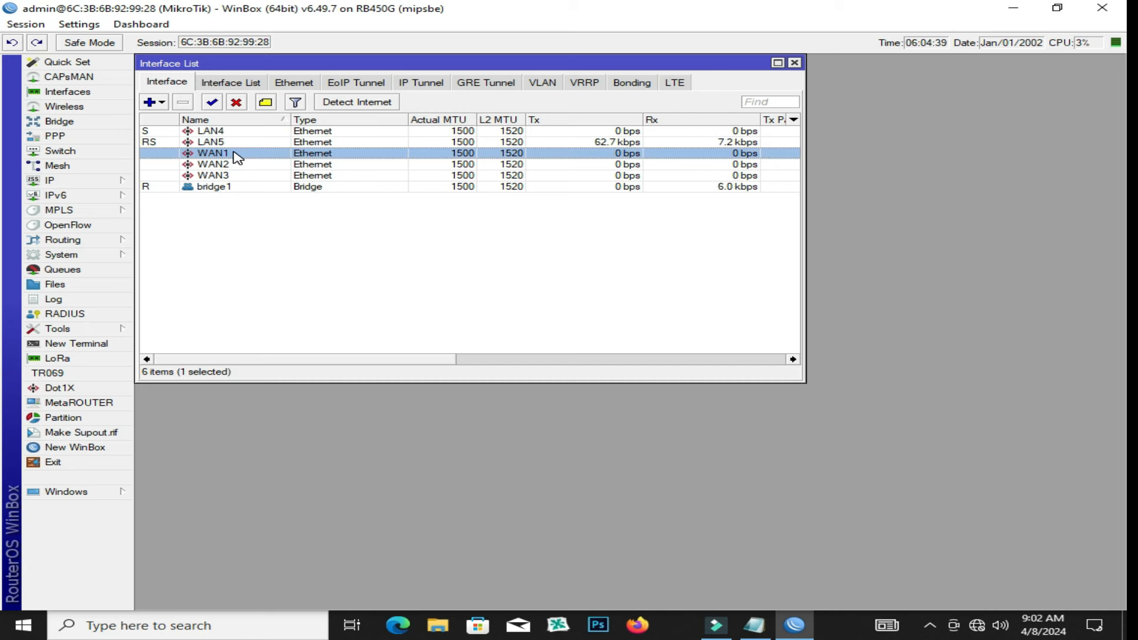
left_click(755, 626)
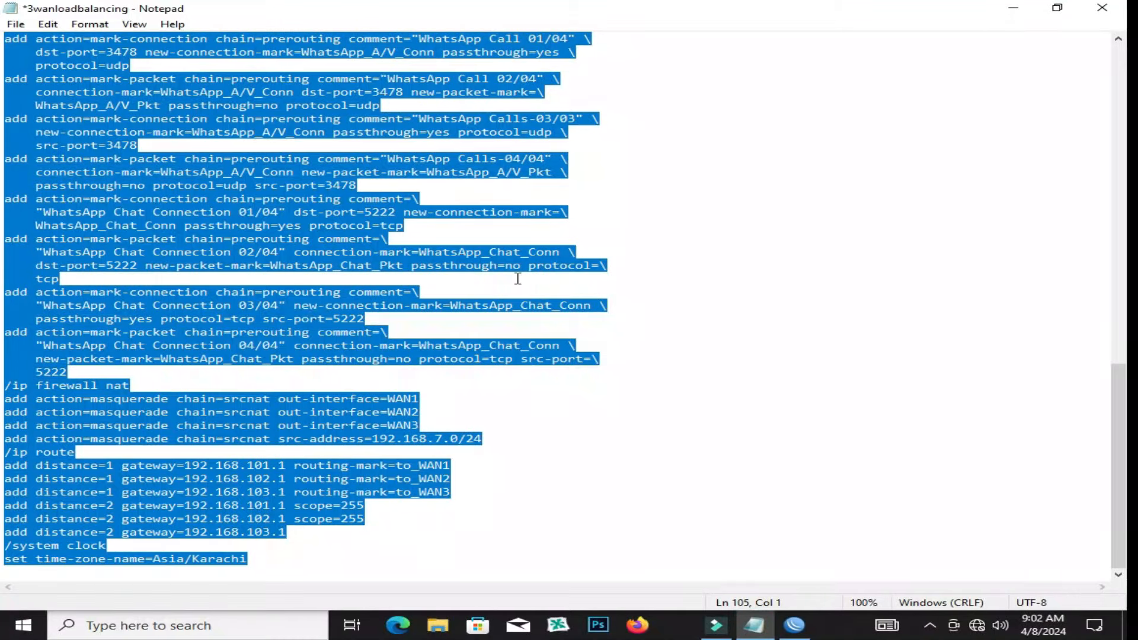
scroll(518, 279, "up", 20)
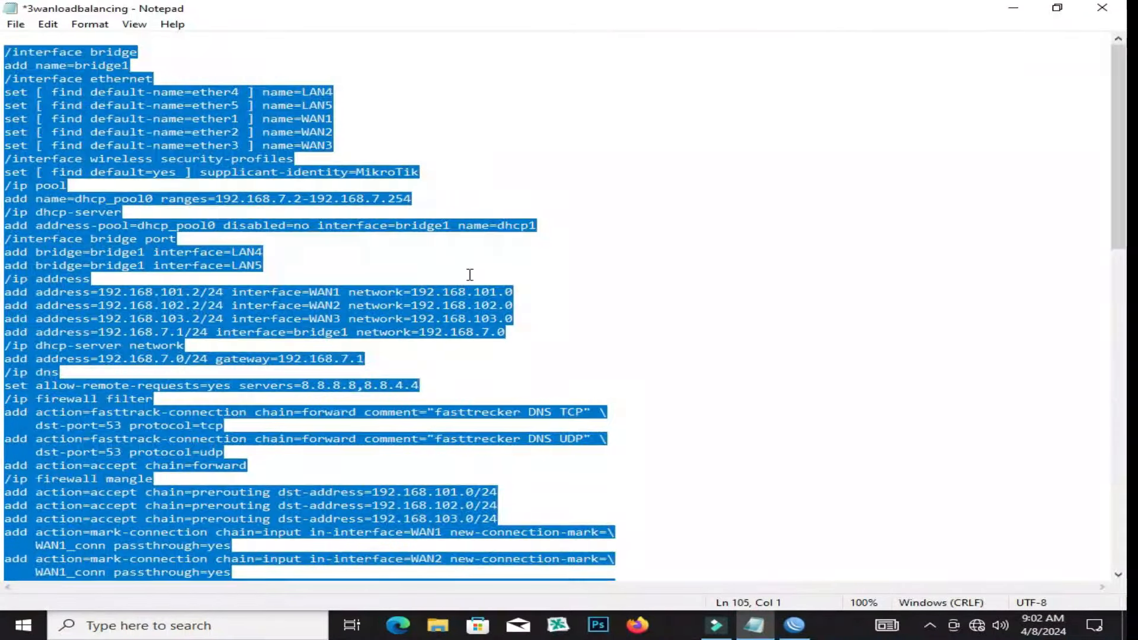
left_click(470, 274)
left_click_drag(412, 292, 498, 294)
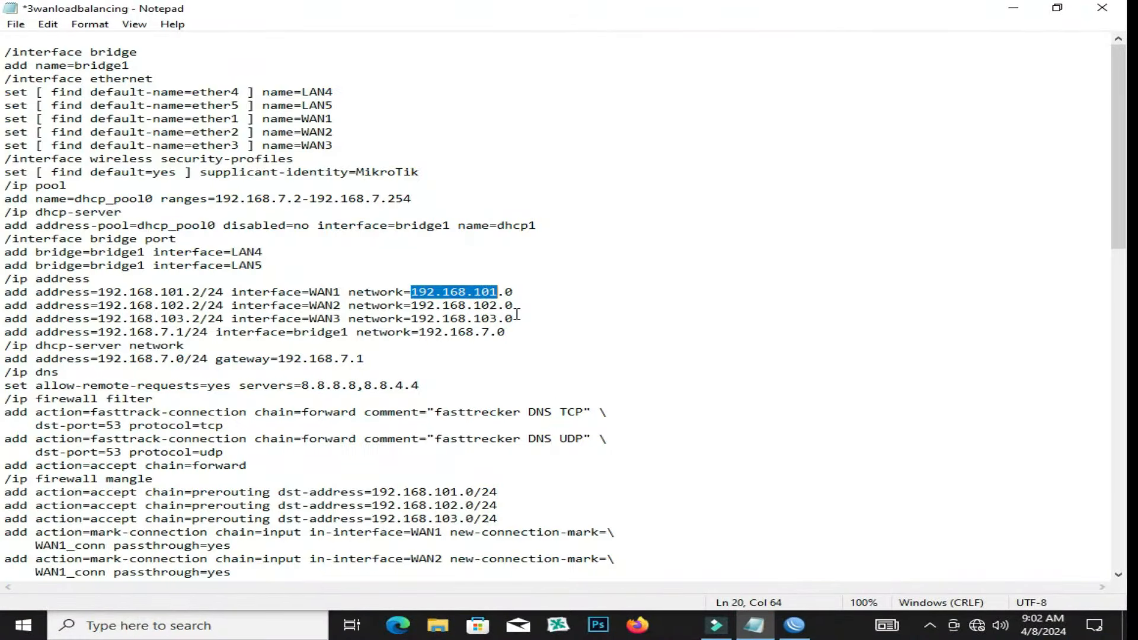
Select the WAN2 interface in WinBox, and examine WAN2's network value in the Notepad script's /ip address section
left_click(798, 633)
left_click(207, 167)
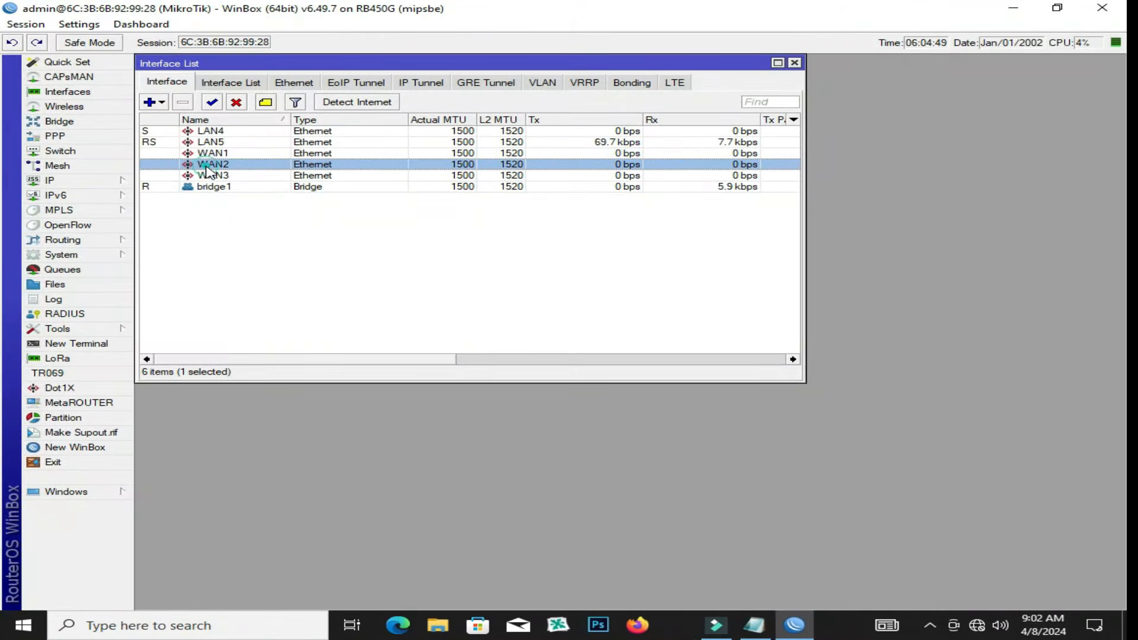
left_click(754, 625)
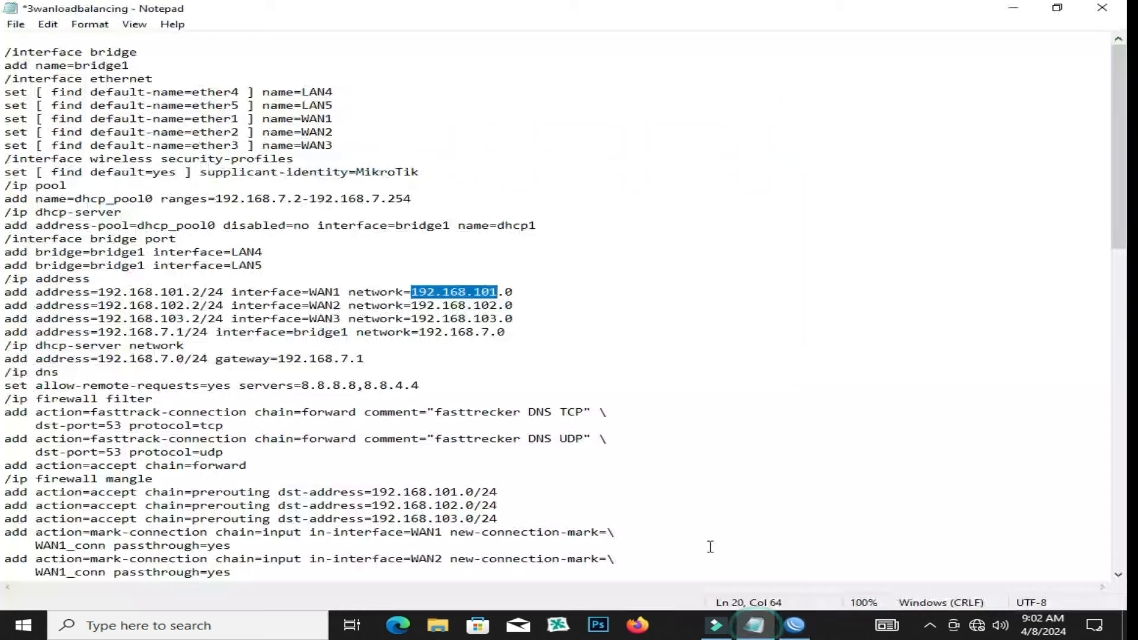
left_click(419, 308)
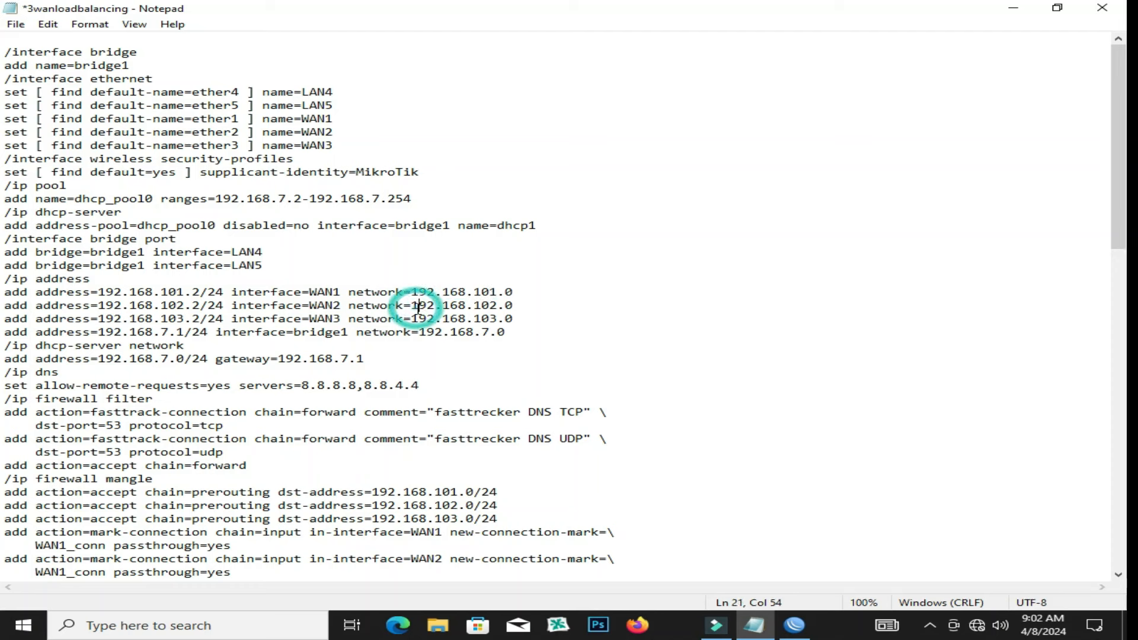
left_click_drag(418, 307, 497, 307)
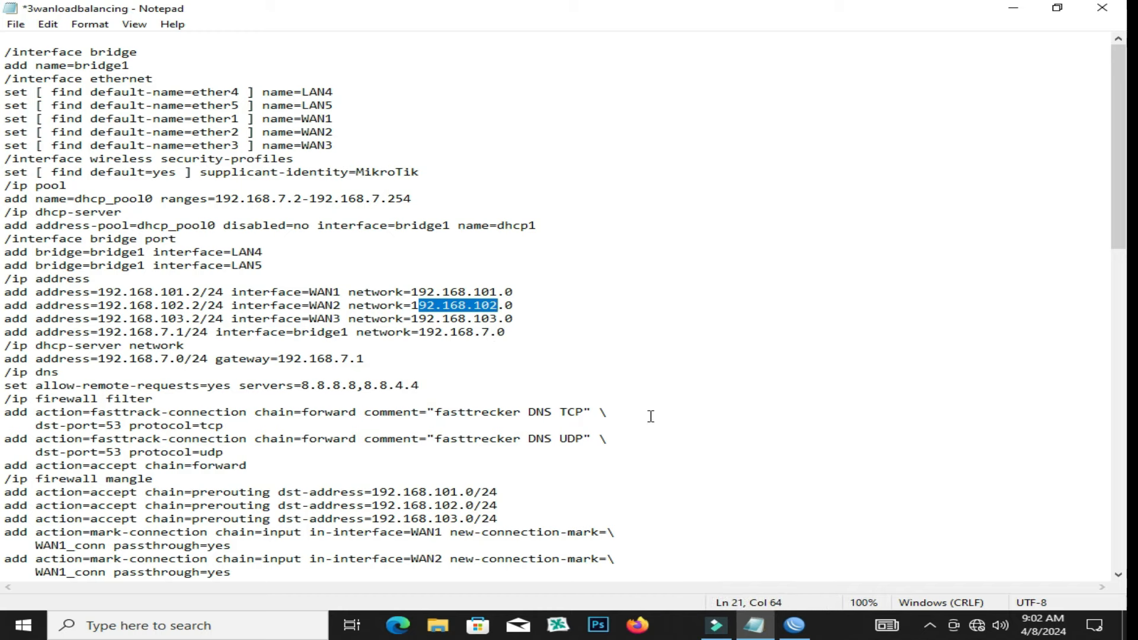
Look at the WAN3 interface in WinBox, and examine the WAN3 and bridge1 network values in the Notepad script
left_click(795, 625)
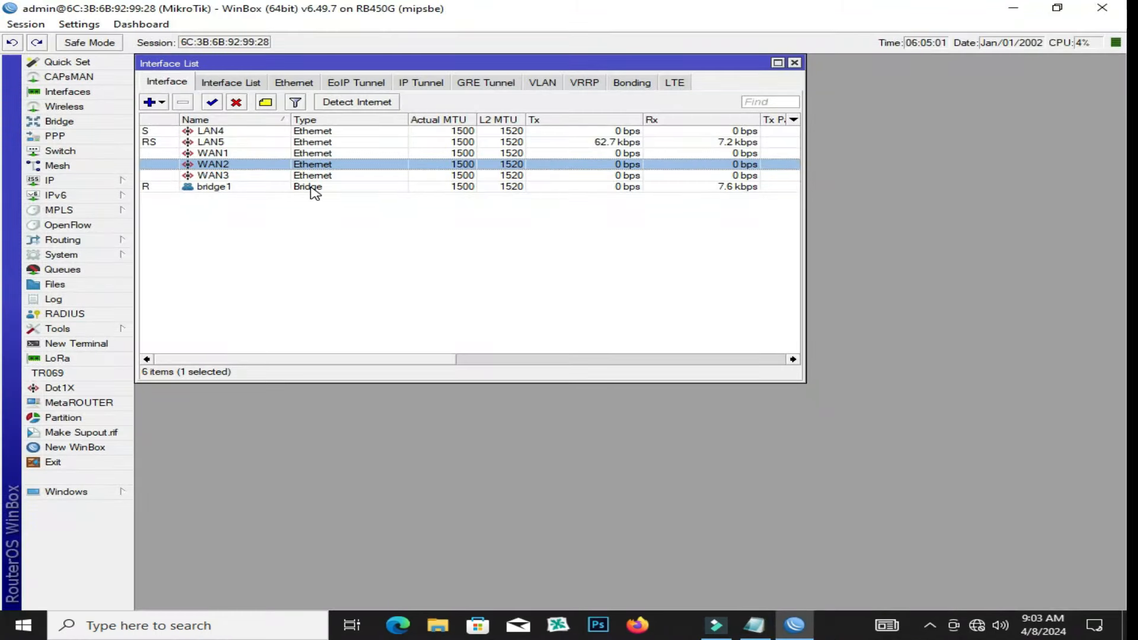
left_click(754, 625)
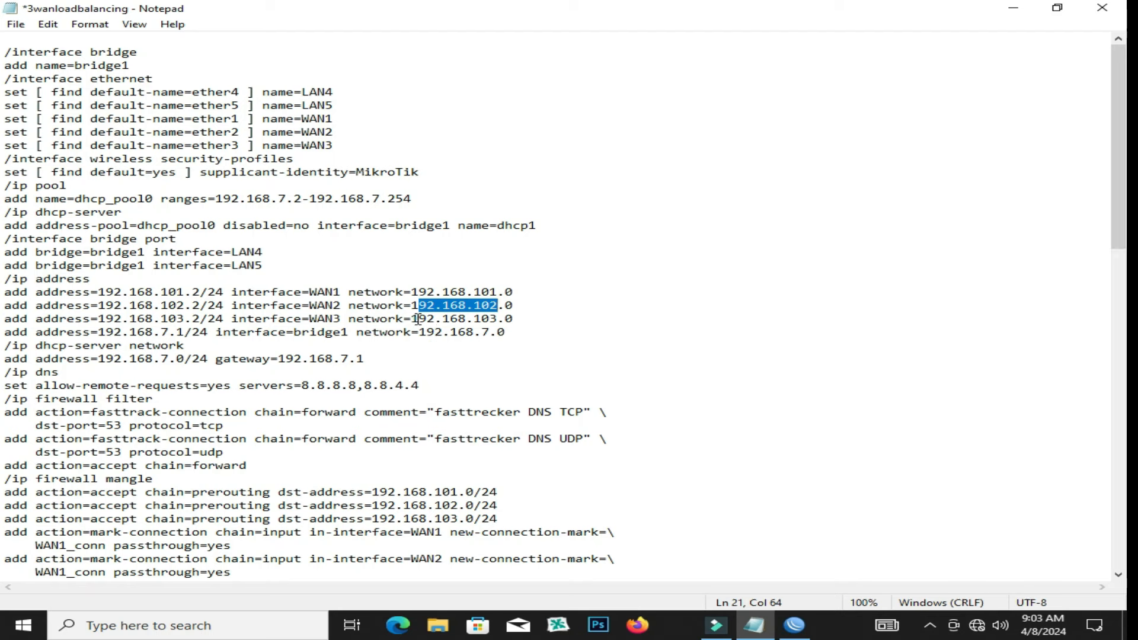
left_click(420, 319)
left_click(477, 320)
double_click(477, 320)
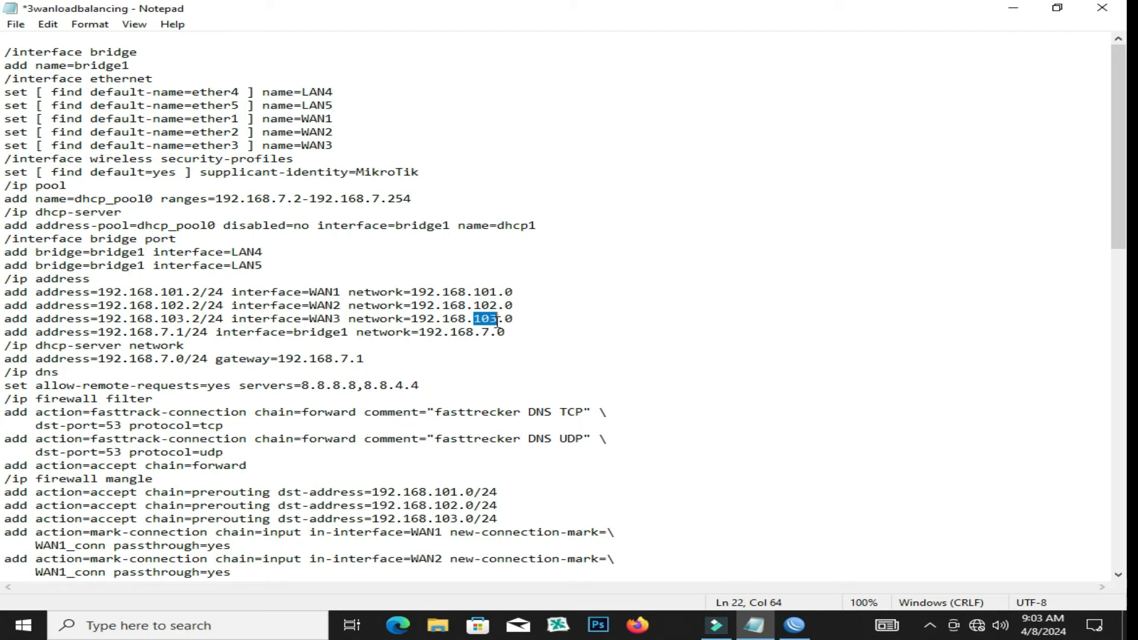
left_click(514, 324)
left_click_drag(427, 333, 491, 333)
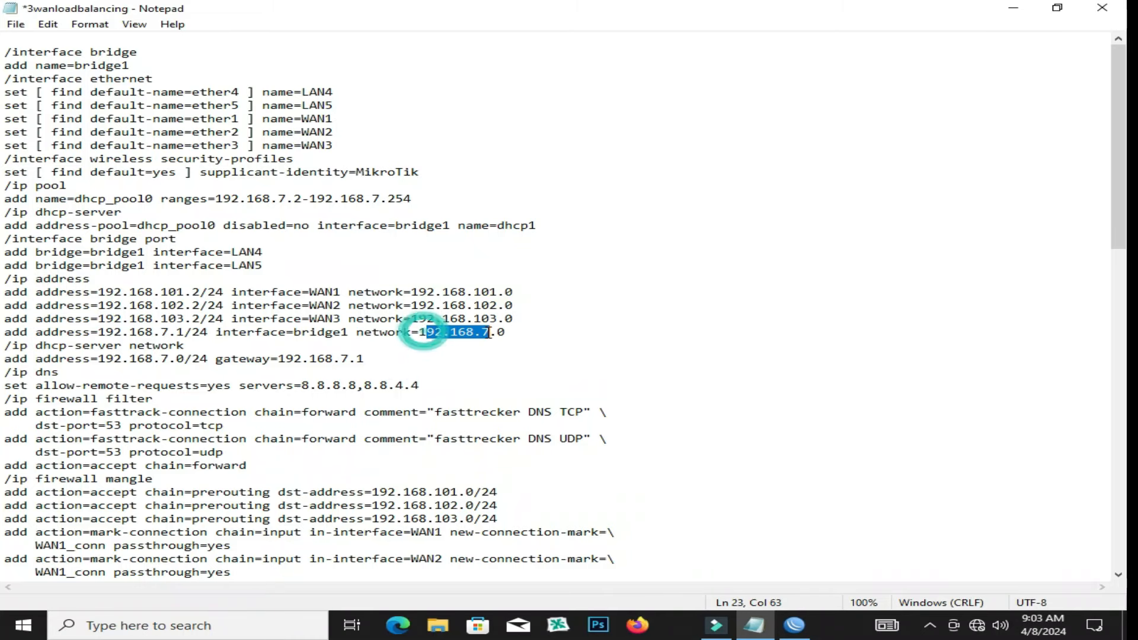
Switch to WinBox, check the router's DNS servers and remote request setting, and close the DNS settings
left_click(794, 625)
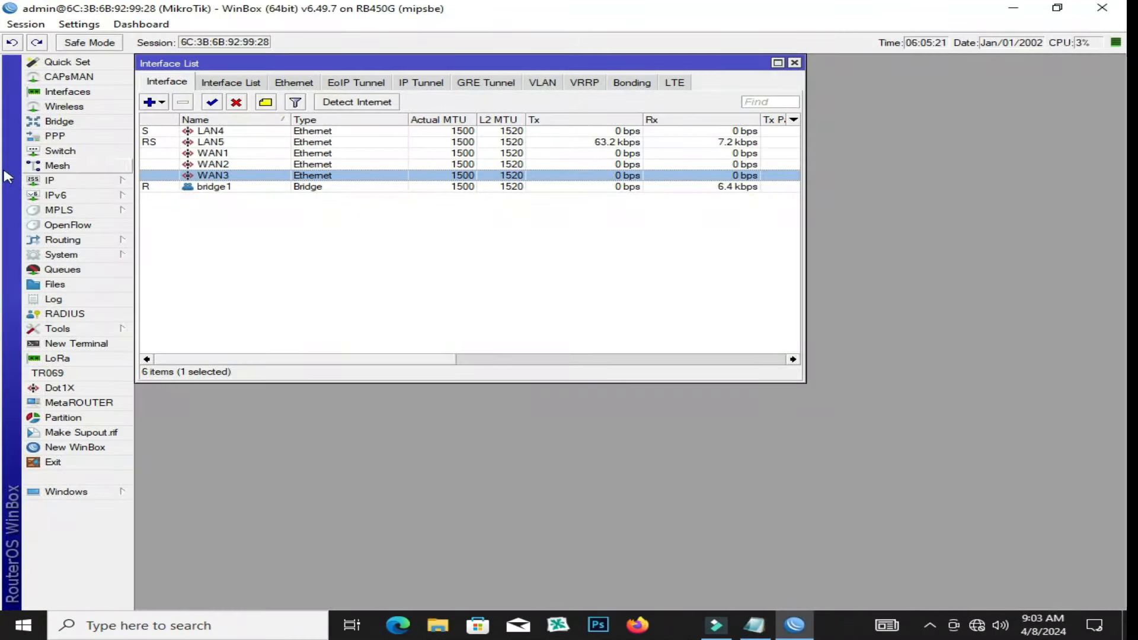
left_click(50, 181)
left_click(200, 287)
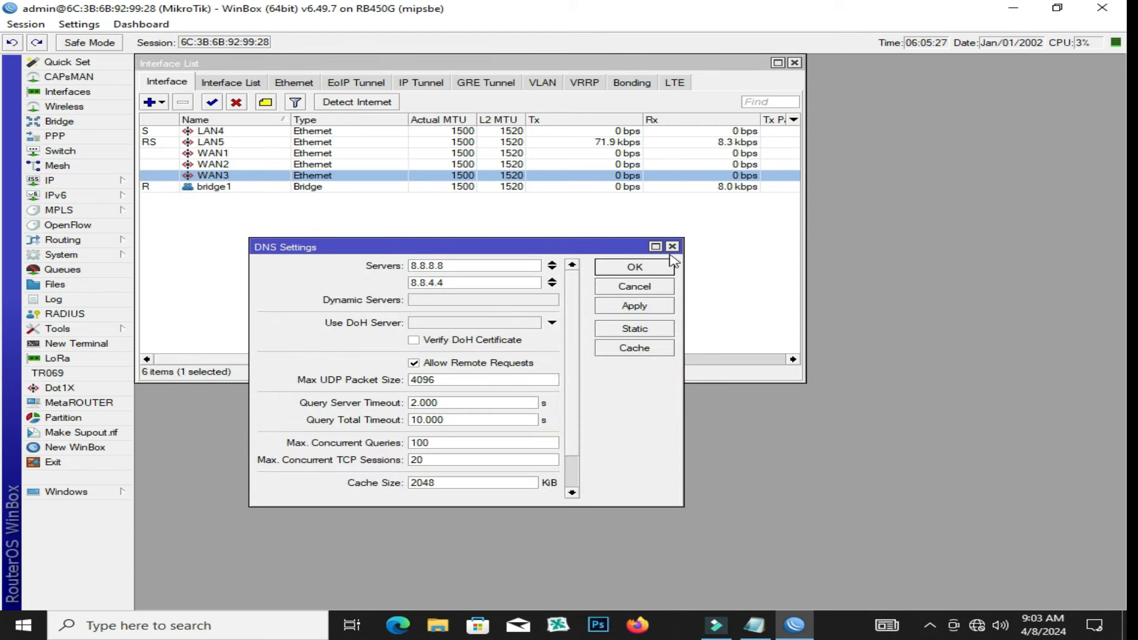
left_click(673, 246)
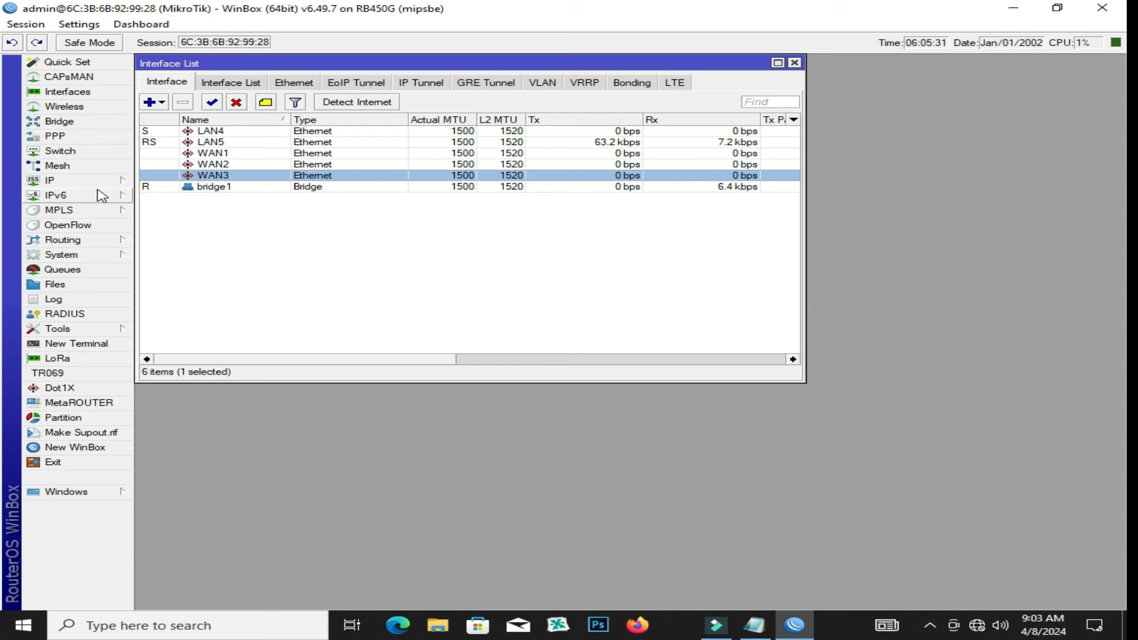
Open the DHCP Server window and check its networks, the dhcp1 server on bridge1, and the leases
left_click(98, 180)
left_click(183, 271)
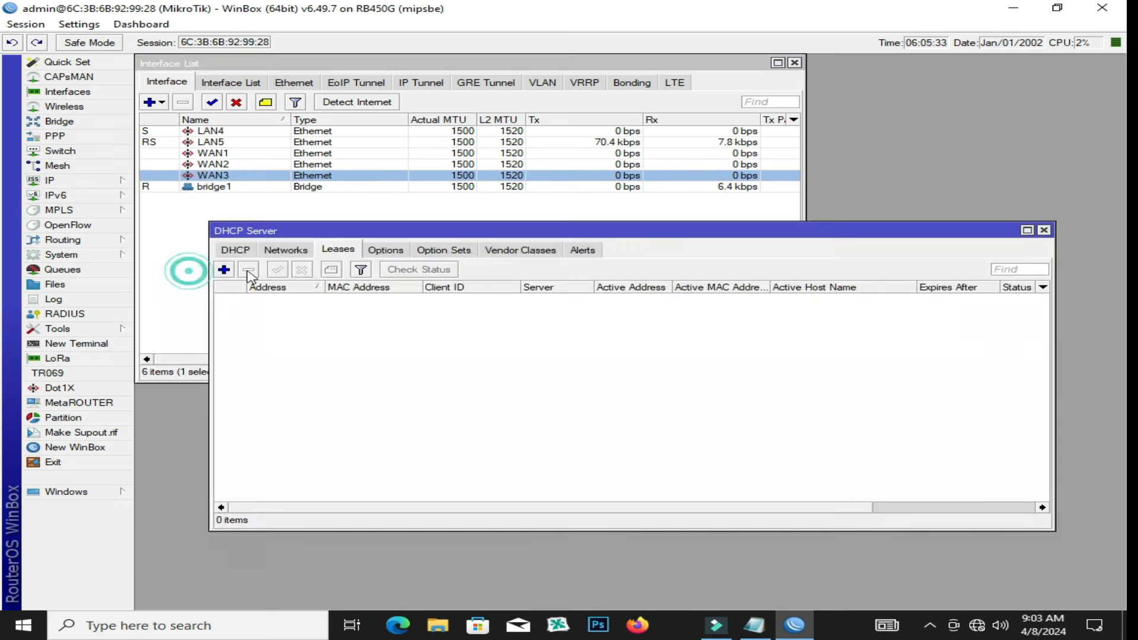
left_click(285, 250)
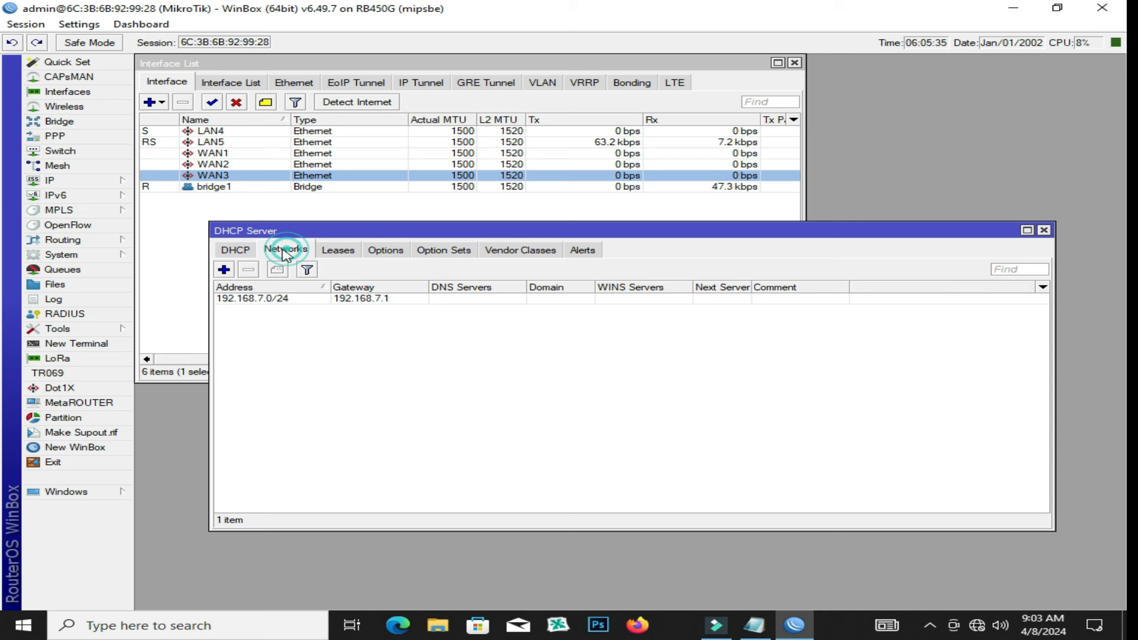
left_click(234, 251)
left_click(246, 300)
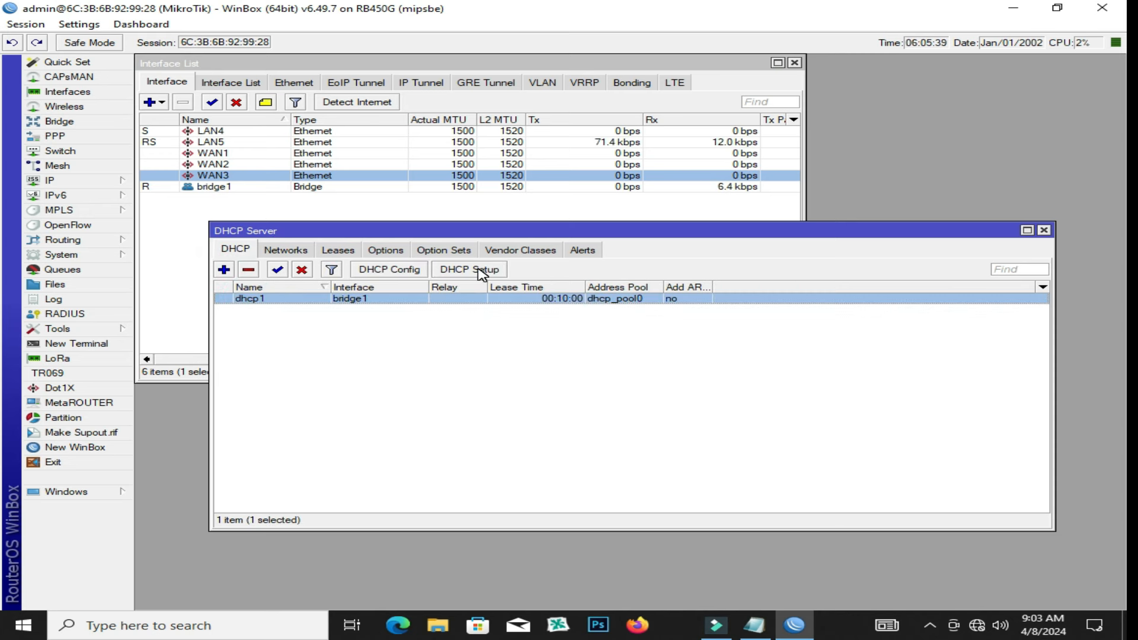
left_click(283, 251)
left_click(338, 251)
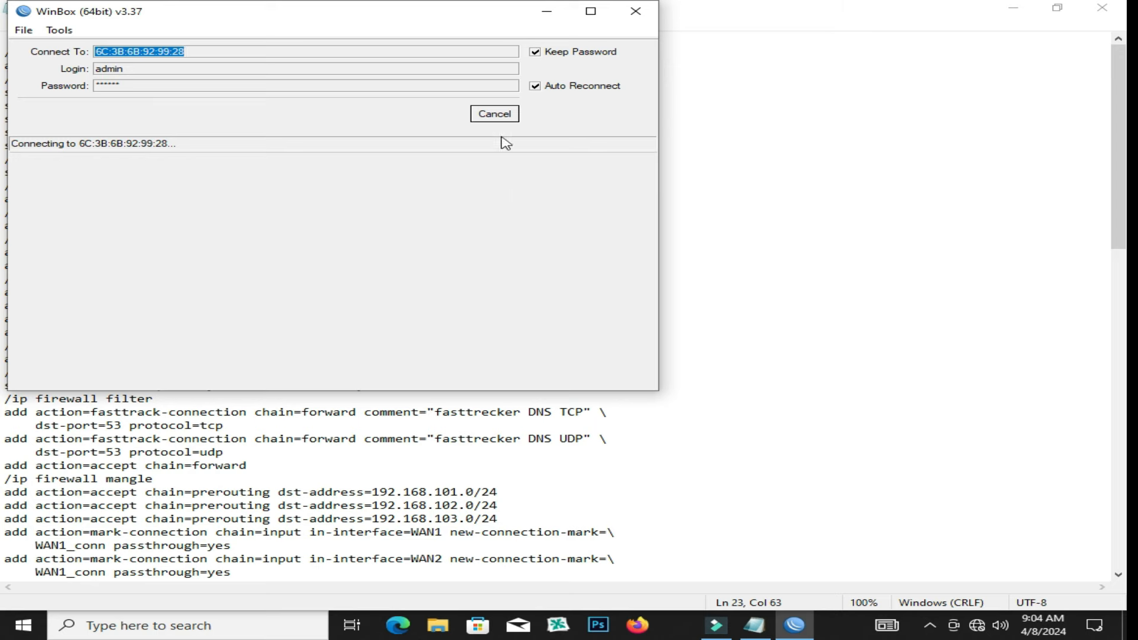
Cancel the pending connection and reconnect to the RB450G, and check the computer's entry in the DHCP leases
left_click(496, 117)
left_click(495, 115)
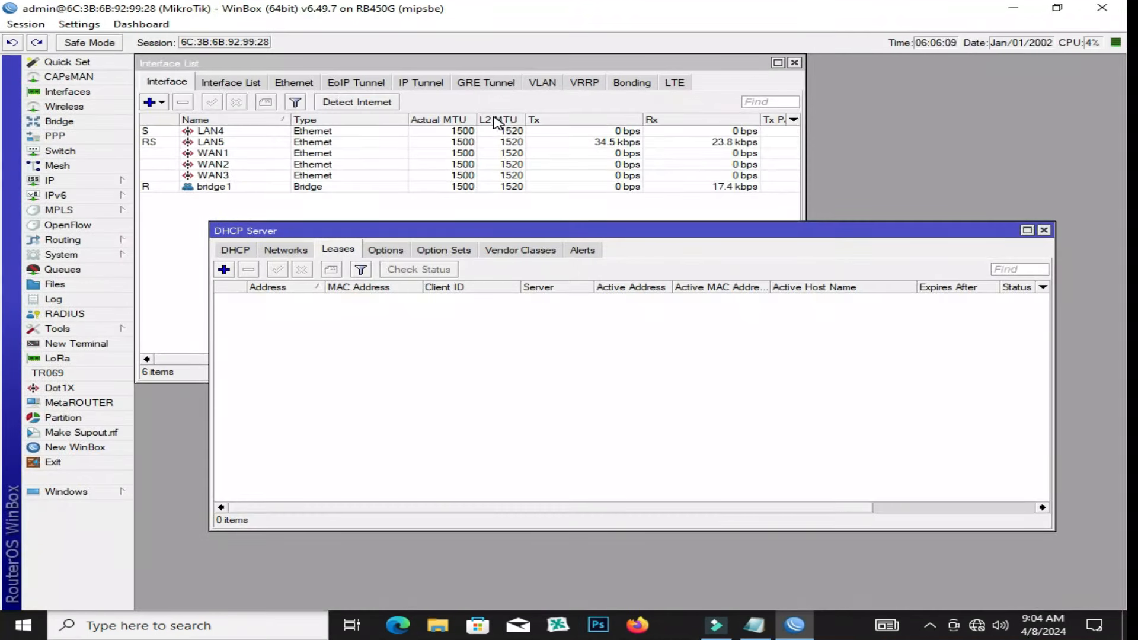
left_click(296, 251)
left_click(338, 250)
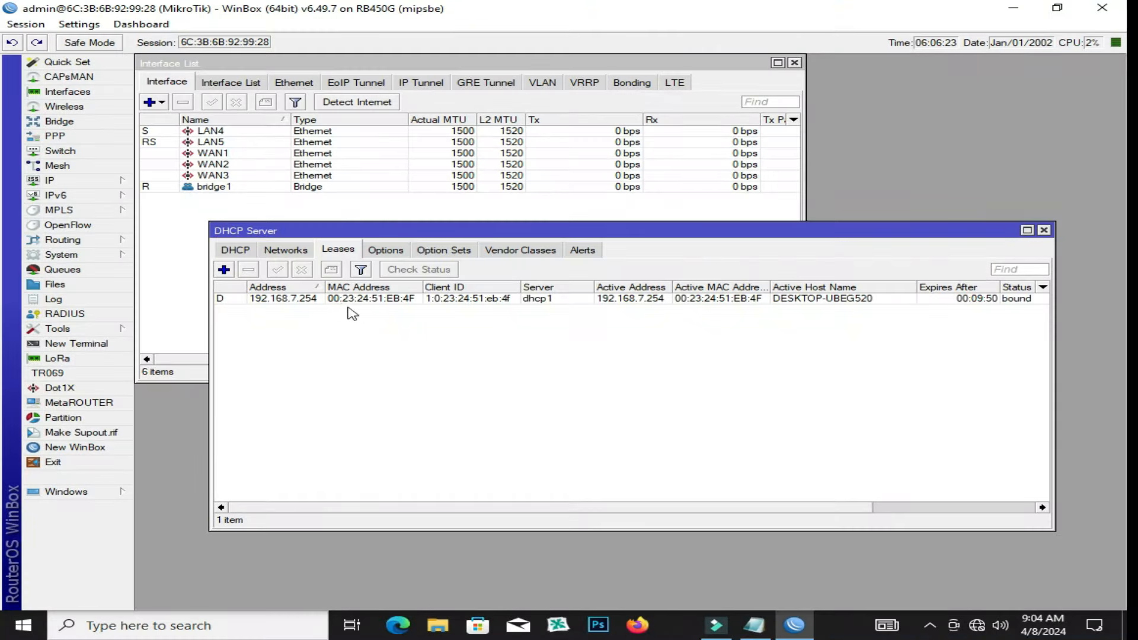
left_click(339, 299)
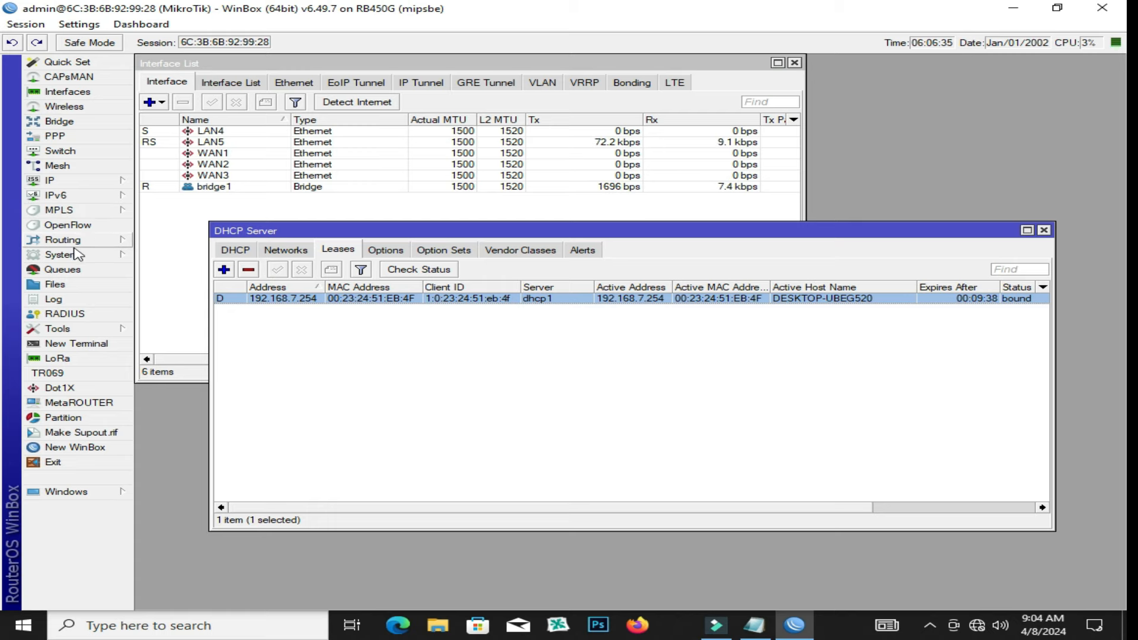
Open the IP route list and examine the WAN gateways, selecting the distance 2 route through 192.168.103.1
mouse_move(89, 180)
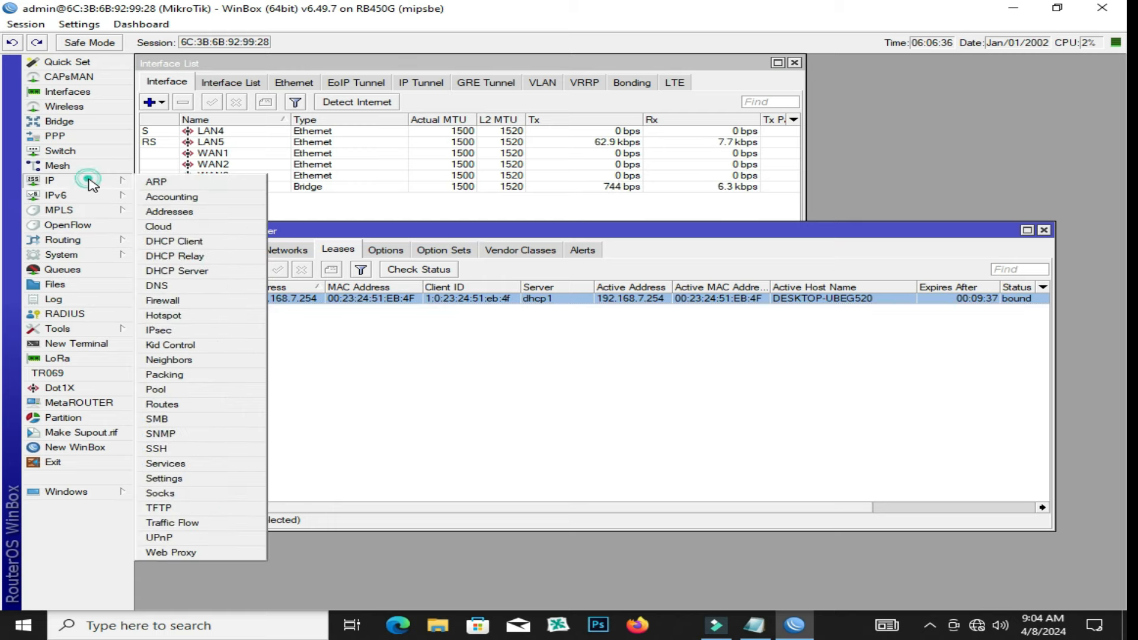
left_click(187, 404)
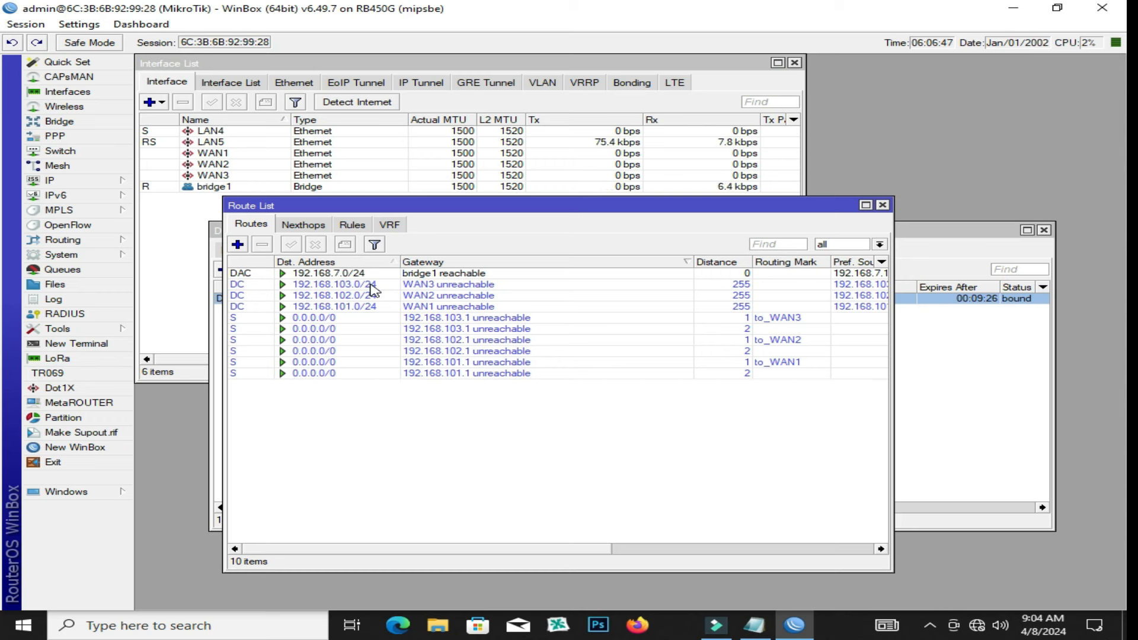
left_click(501, 331)
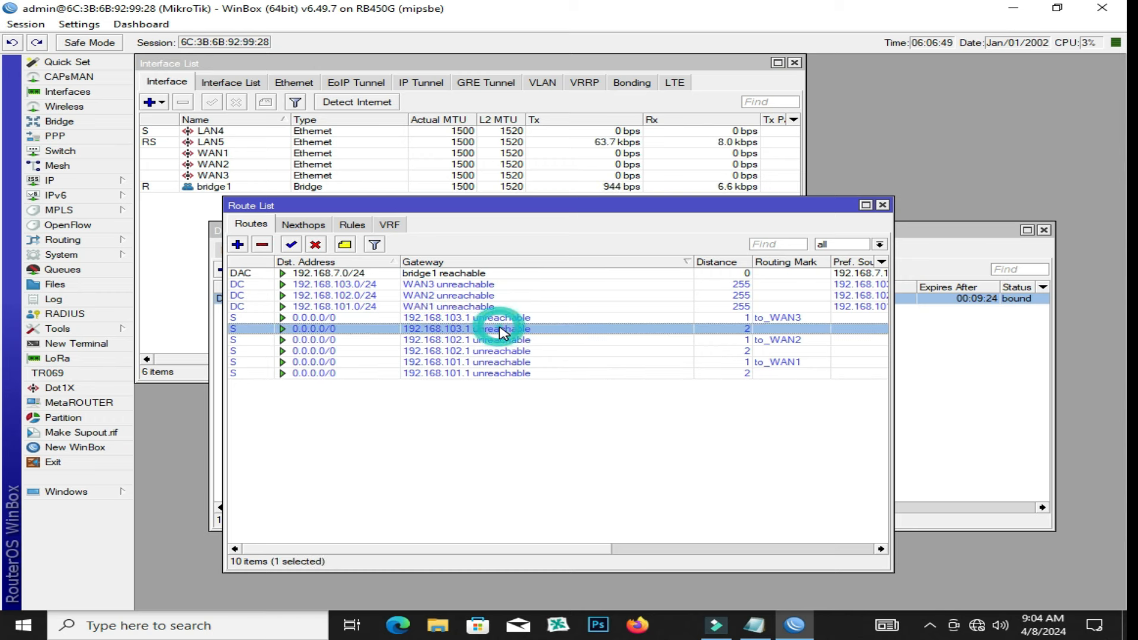
Close the route list, open the firewall's mangle rules and examine their actions, WAN interfaces, traffic counters and comments
left_click(883, 205)
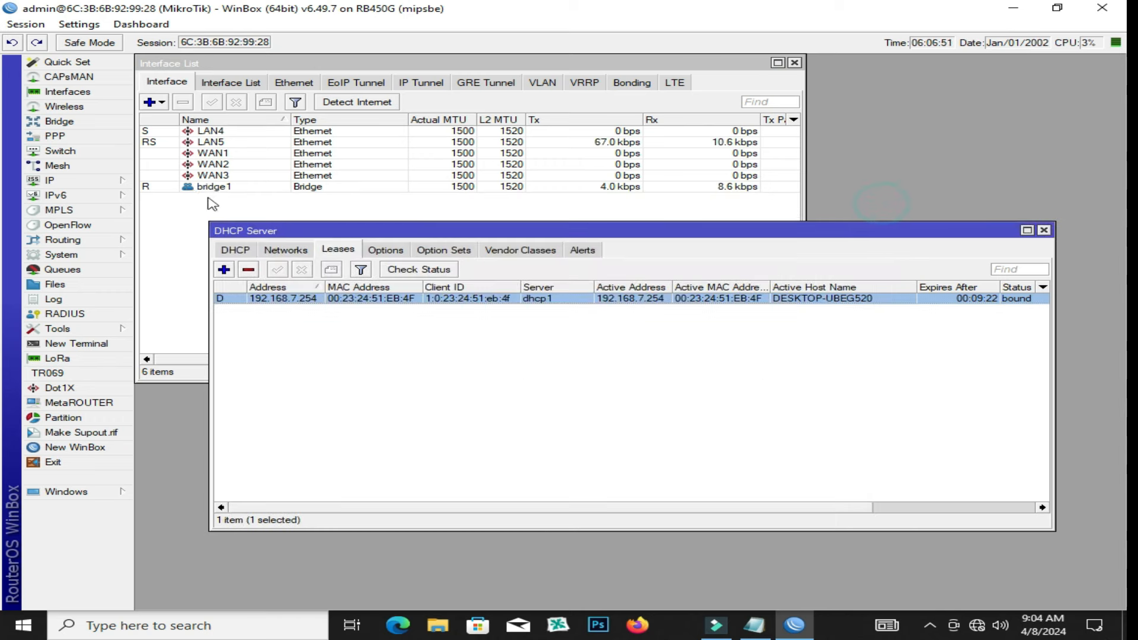
left_click(89, 180)
left_click(211, 300)
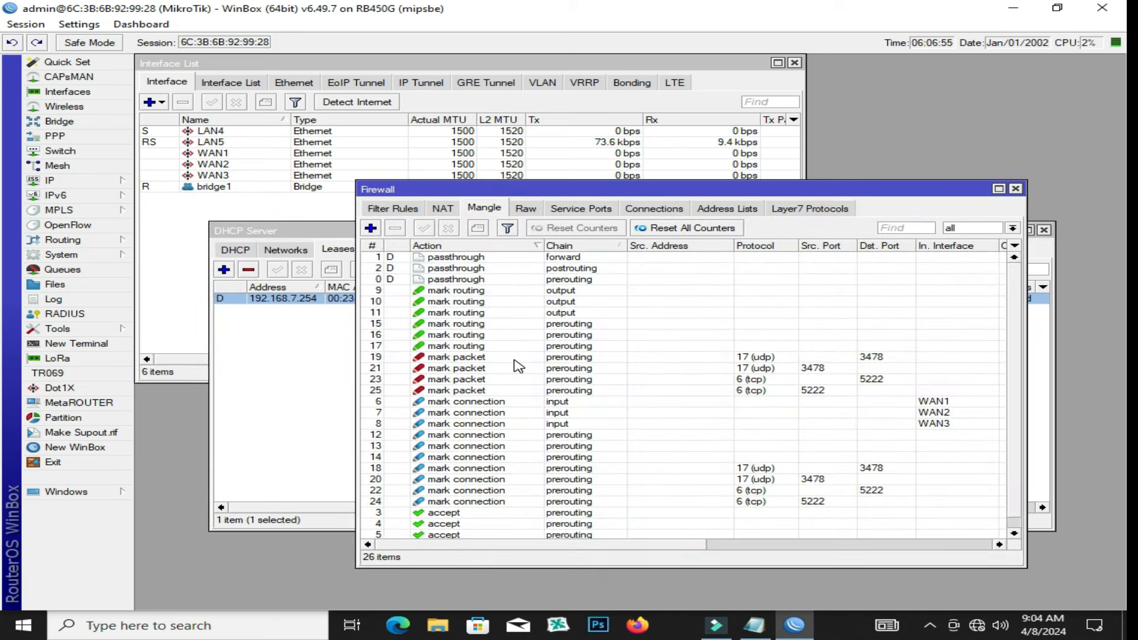
scroll(520, 370, "down", 1)
scroll(520, 371, "up", 1)
scroll(520, 372, "down", 1)
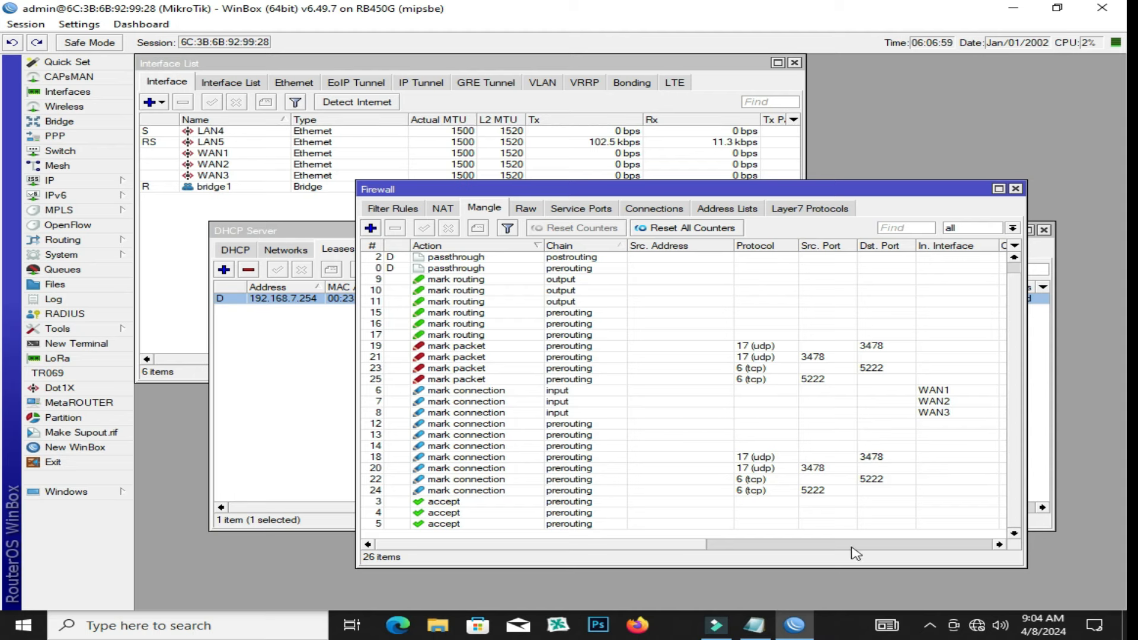
left_click_drag(682, 544, 953, 544)
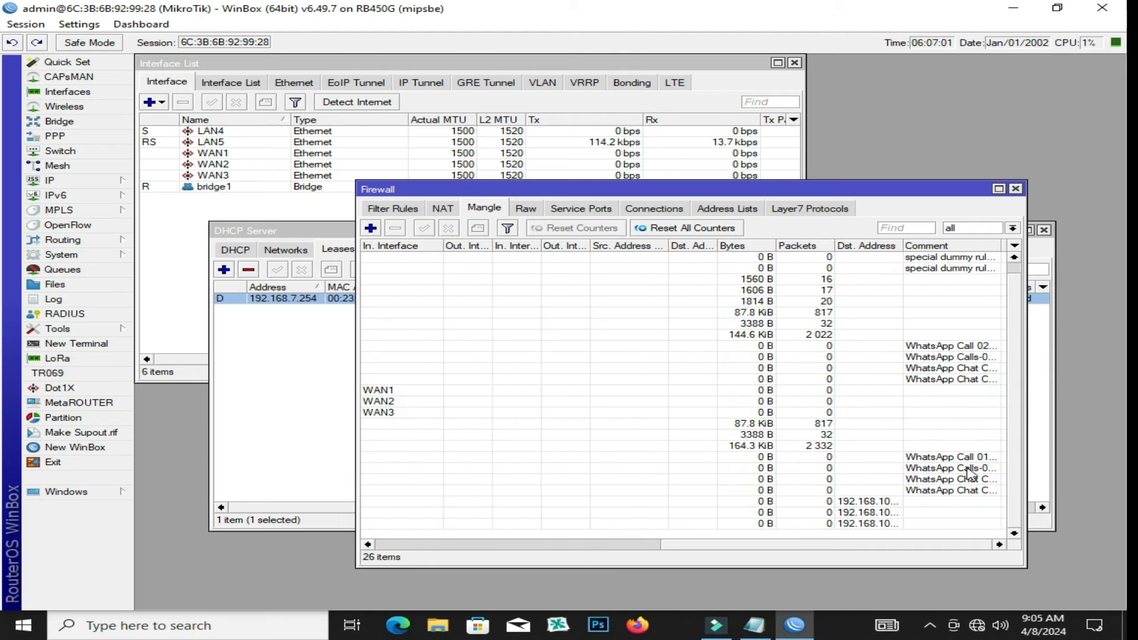
left_click(645, 545)
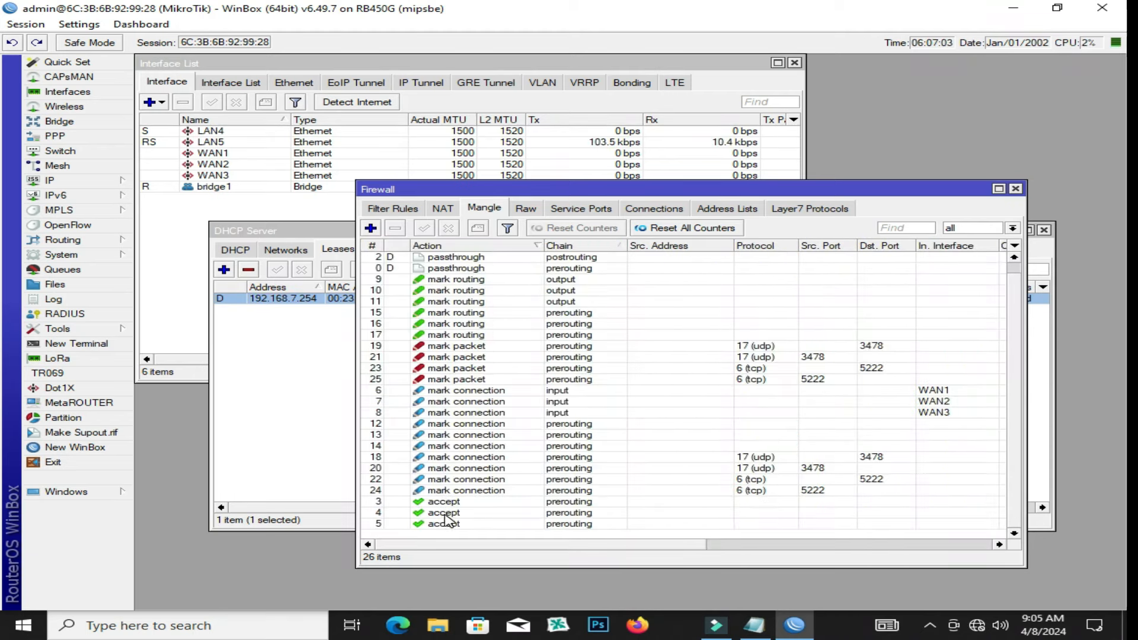
Check the firewall's NAT rules and filter rules, and close the firewall settings
left_click(443, 209)
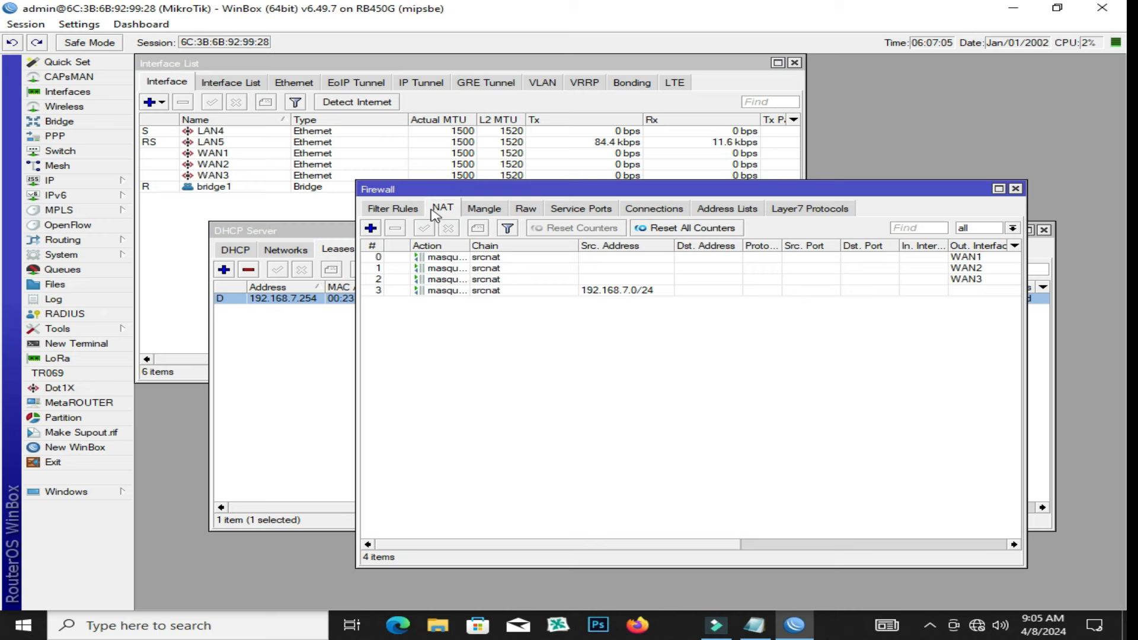
left_click(395, 209)
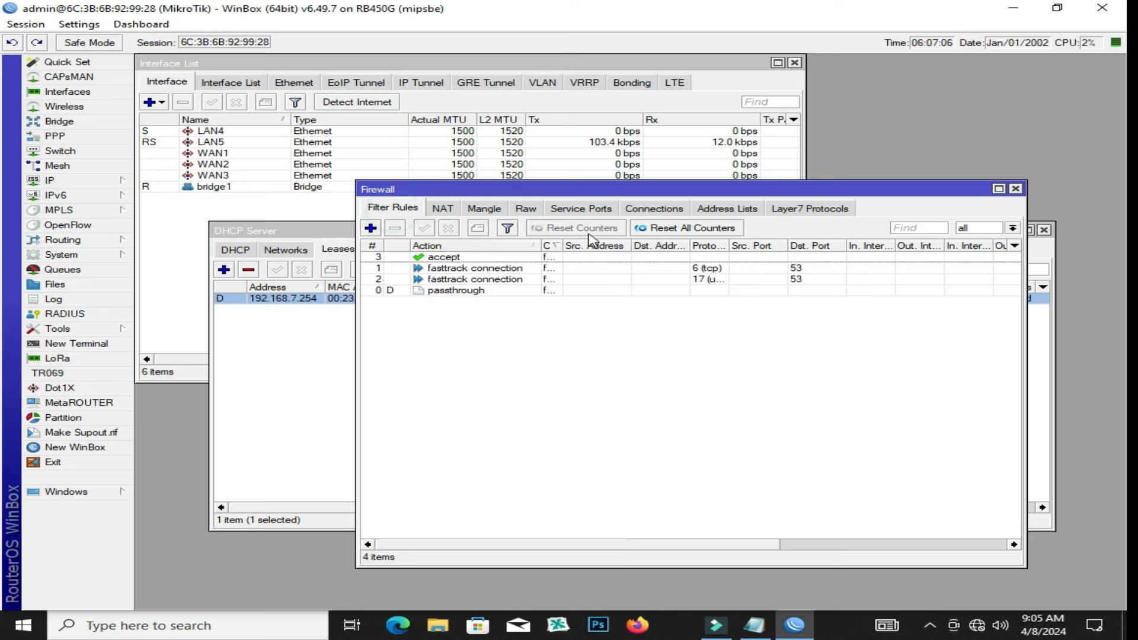
left_click(1016, 189)
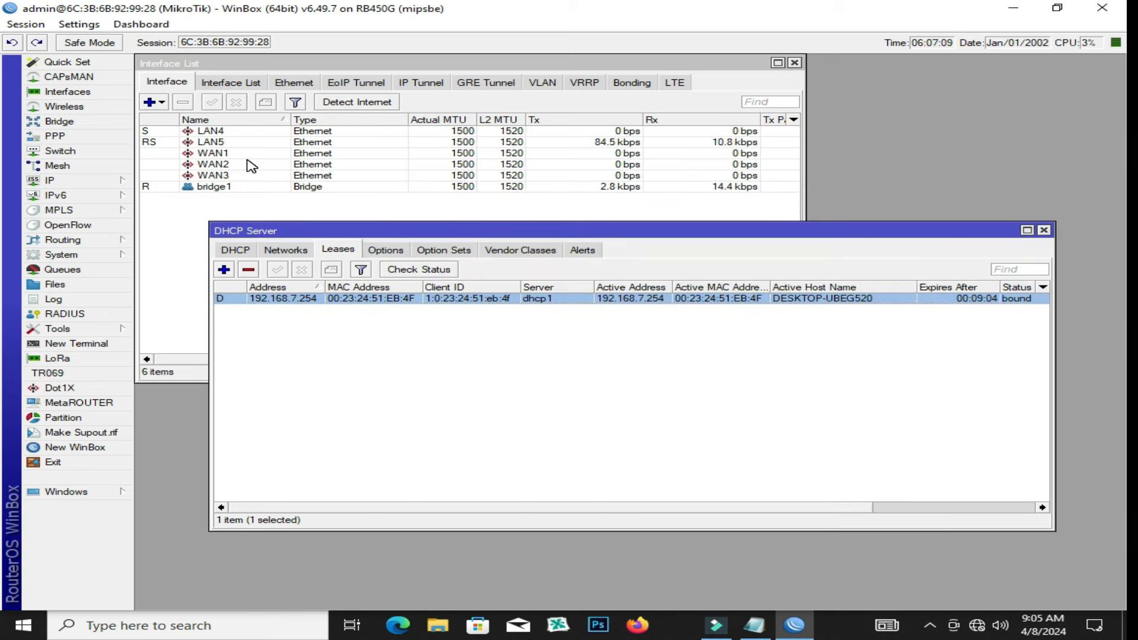